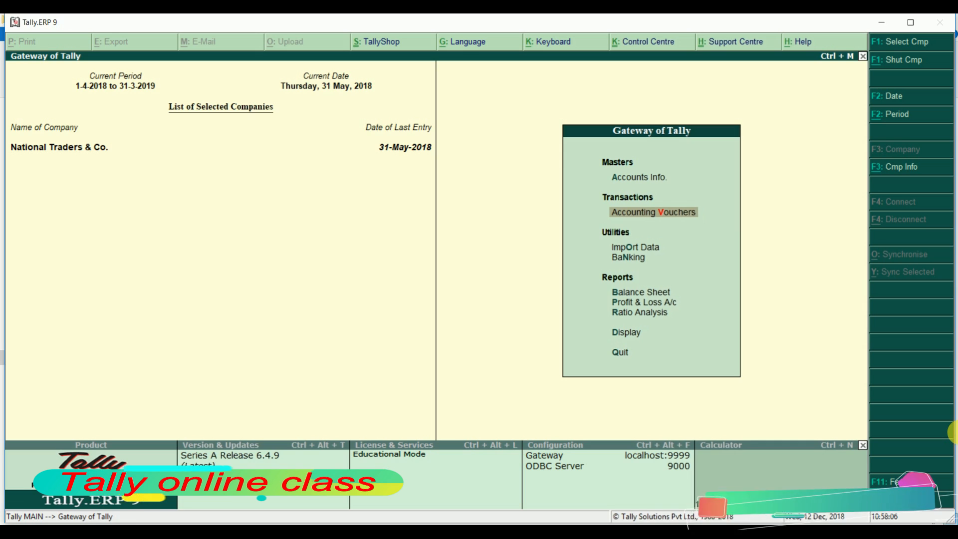
# Open the accounting features of National Traders & Co. and set Enable cheque printing to No
pyautogui.press('F11')
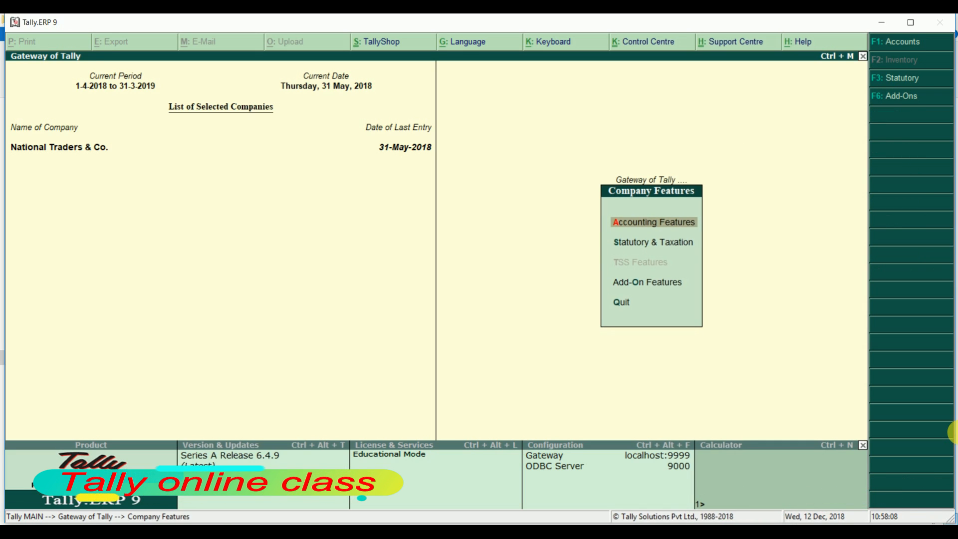
pyautogui.press('Return')
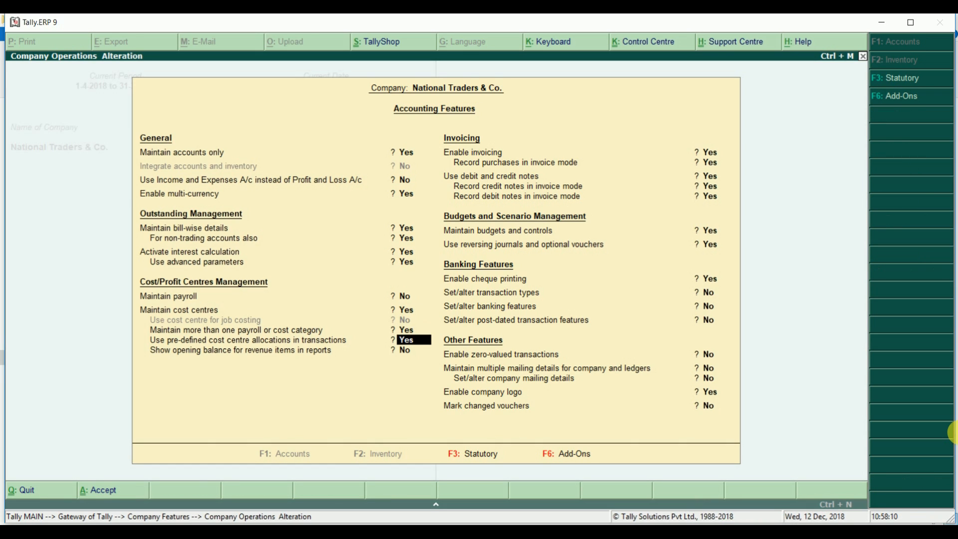
pyautogui.press('Return')
pyautogui.press('Return')
pyautogui.press('Return')
pyautogui.press('Return')
pyautogui.press('Return')
pyautogui.press('Return')
pyautogui.press('Return')
pyautogui.press('Return')
pyautogui.press('Return')
pyautogui.press('Return')
pyautogui.press('Return')
pyautogui.press('Return')
pyautogui.press('Return')
pyautogui.press('Return')
pyautogui.press('Return')
pyautogui.press('Return')
pyautogui.press('Return')
pyautogui.press('Return')
pyautogui.press('Return')
pyautogui.press('Return')
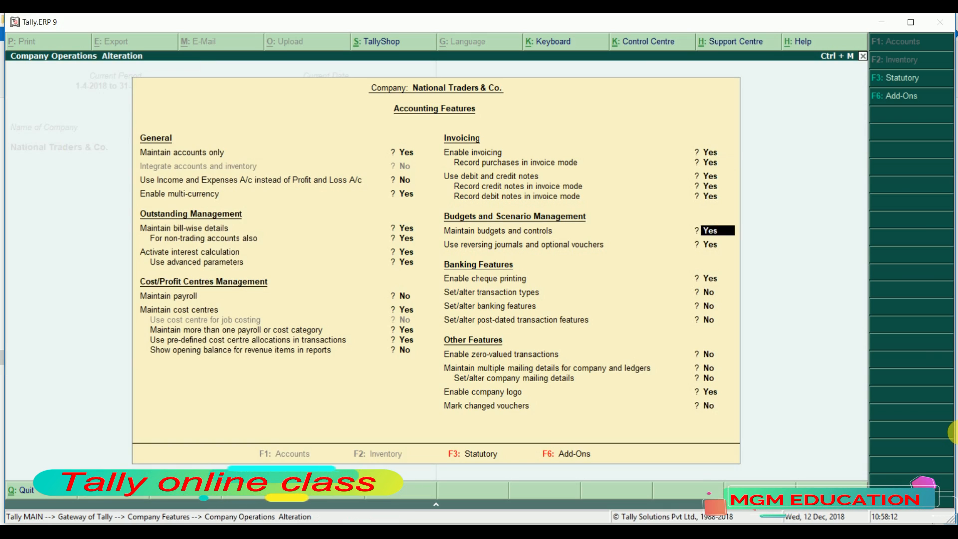
pyautogui.press('Return')
pyautogui.press('Return')
pyautogui.press('Return')
pyautogui.press('Up')
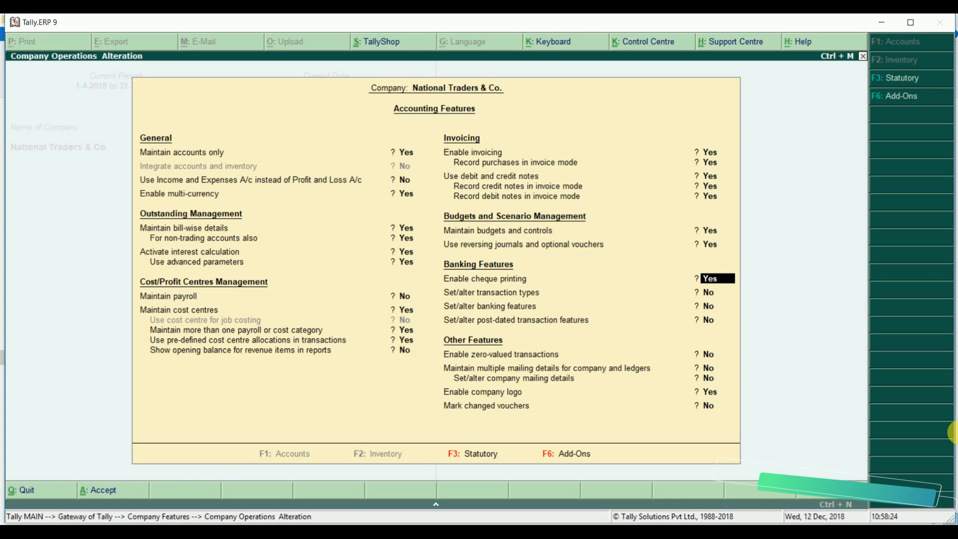
pyautogui.write('n')
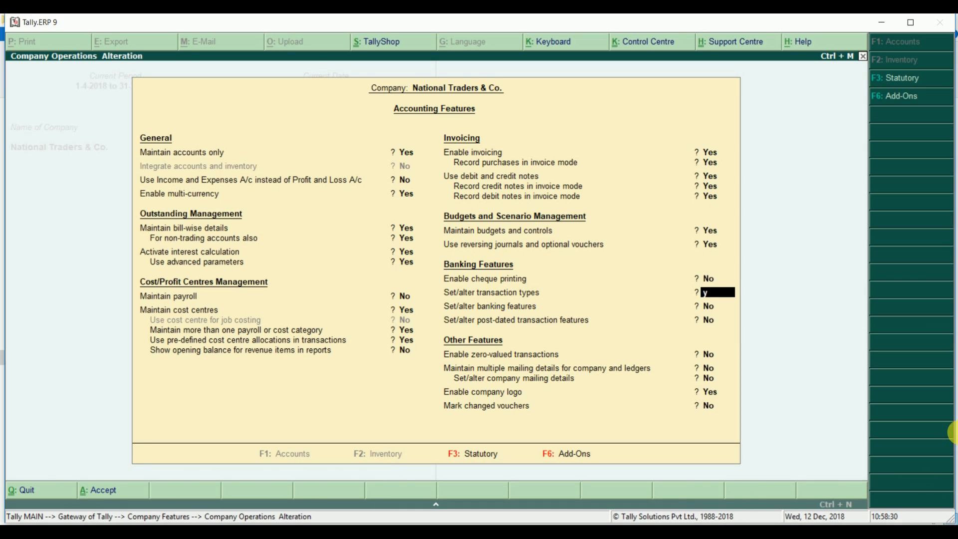
# Review the included and excluded payment and receipt transaction types, and return the Set/alter transaction types option to No
pyautogui.write('y')
pyautogui.press('Return')
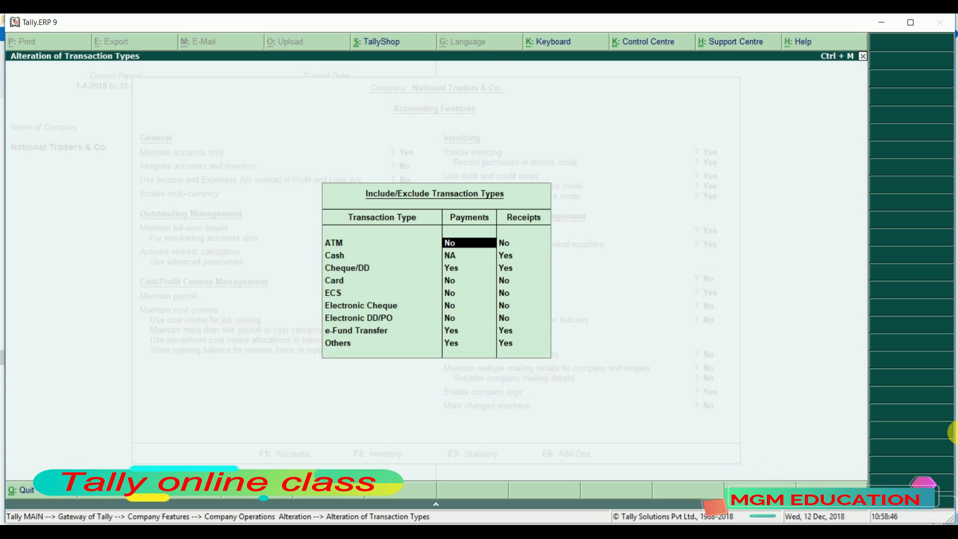
pyautogui.press('Return')
pyautogui.press('Return')
pyautogui.press('Return')
pyautogui.press('Return')
pyautogui.press('Return')
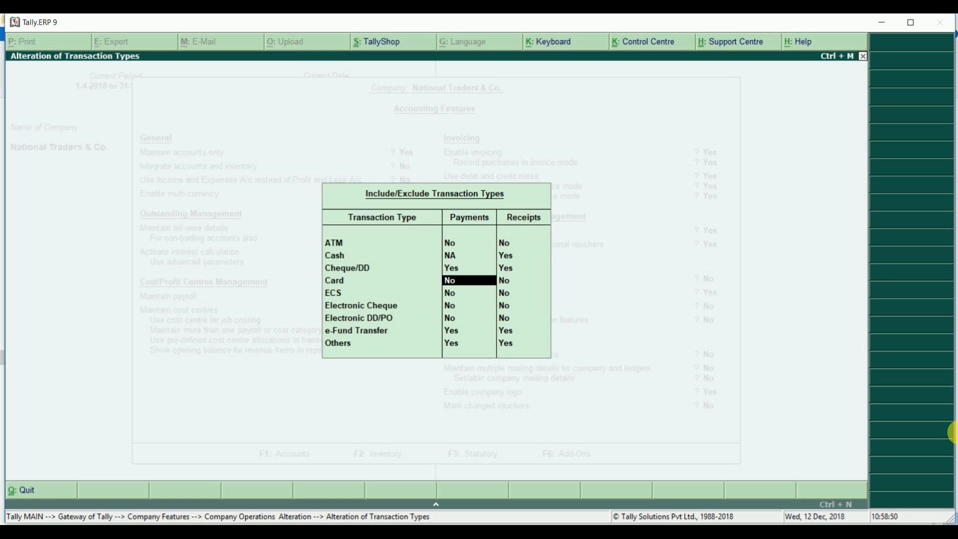
pyautogui.press('Return')
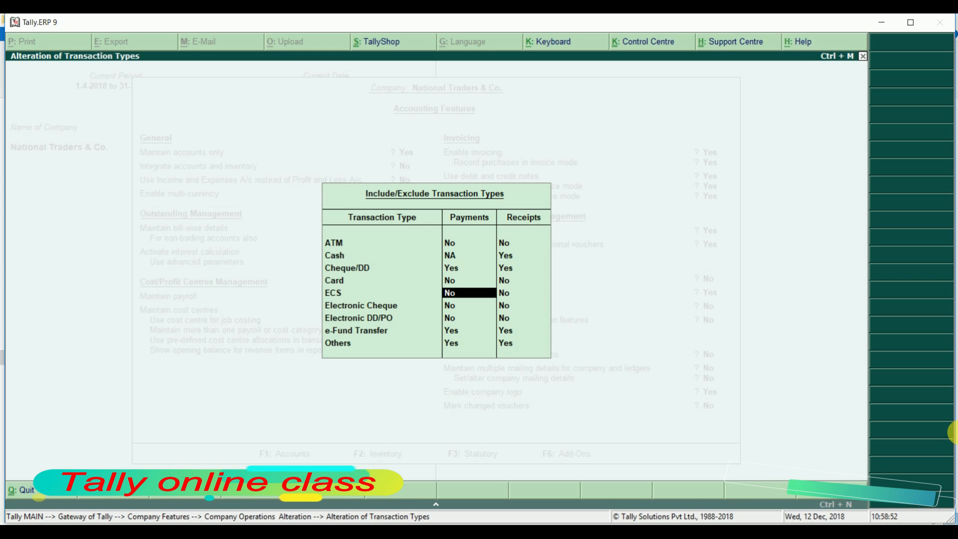
pyautogui.press('Return')
pyautogui.press('Return')
pyautogui.press('Return')
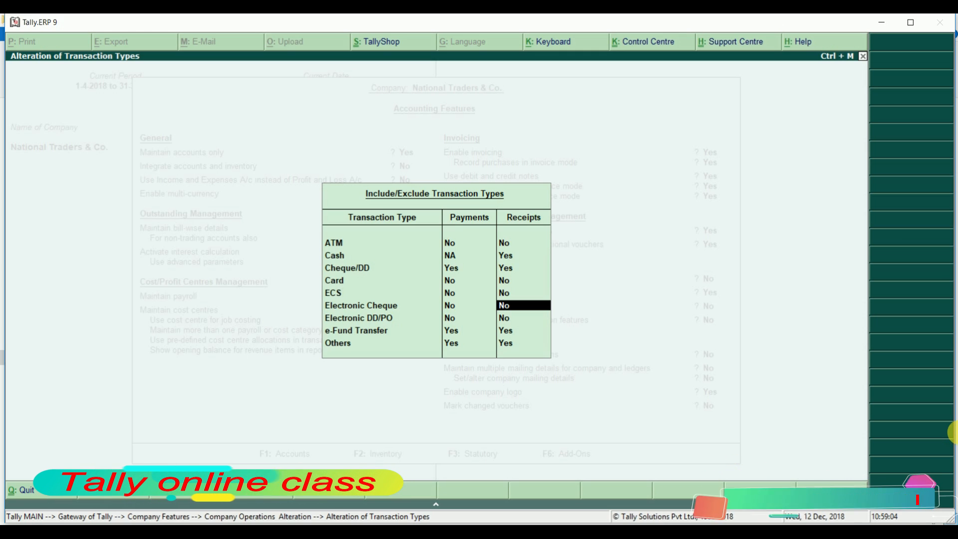
pyautogui.press('space')
pyautogui.press('Escape')
pyautogui.press('Return')
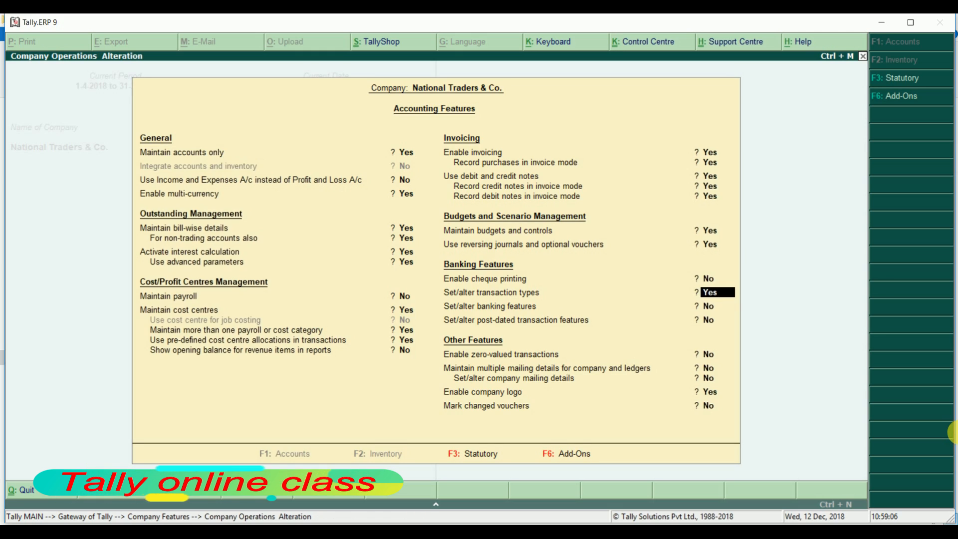
pyautogui.press('space')
pyautogui.write('n')
pyautogui.press('Return')
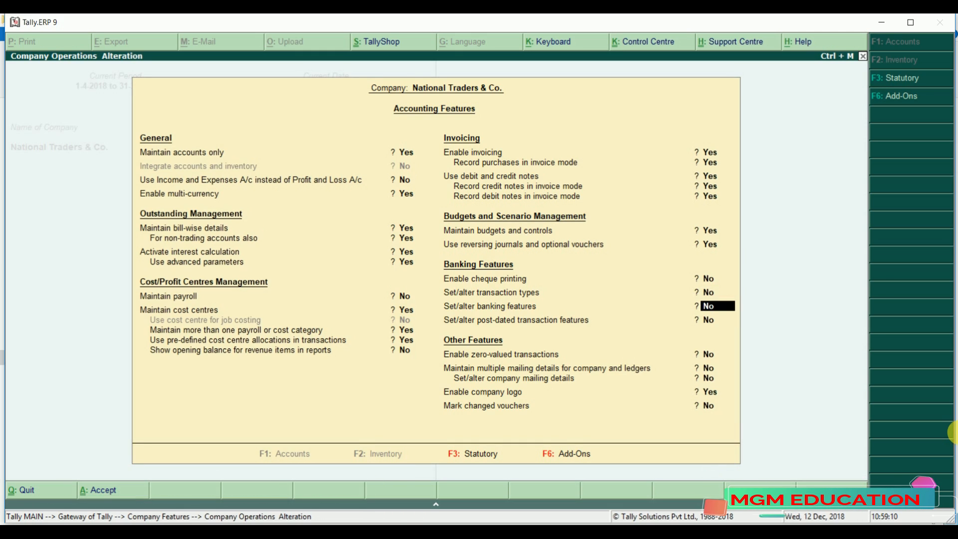
# Review the beneficiary code and cost centre bank details options, and return Set/alter banking features to No
pyautogui.write('y')
pyautogui.press('Return')
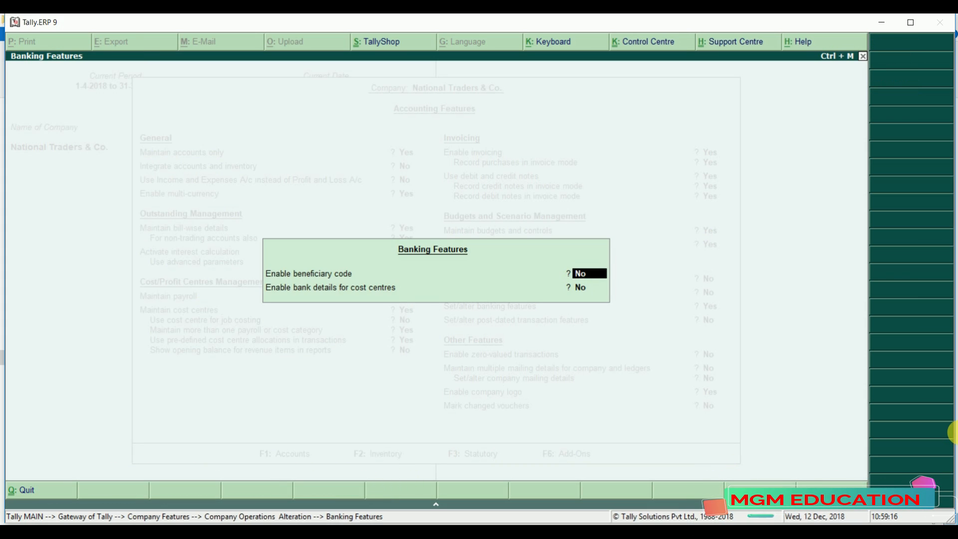
pyautogui.press('Return')
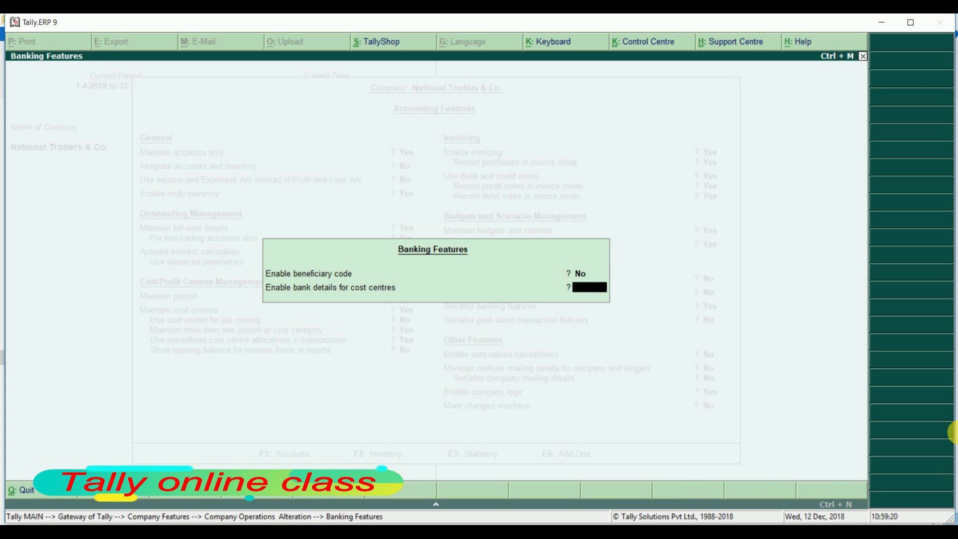
pyautogui.press('Return')
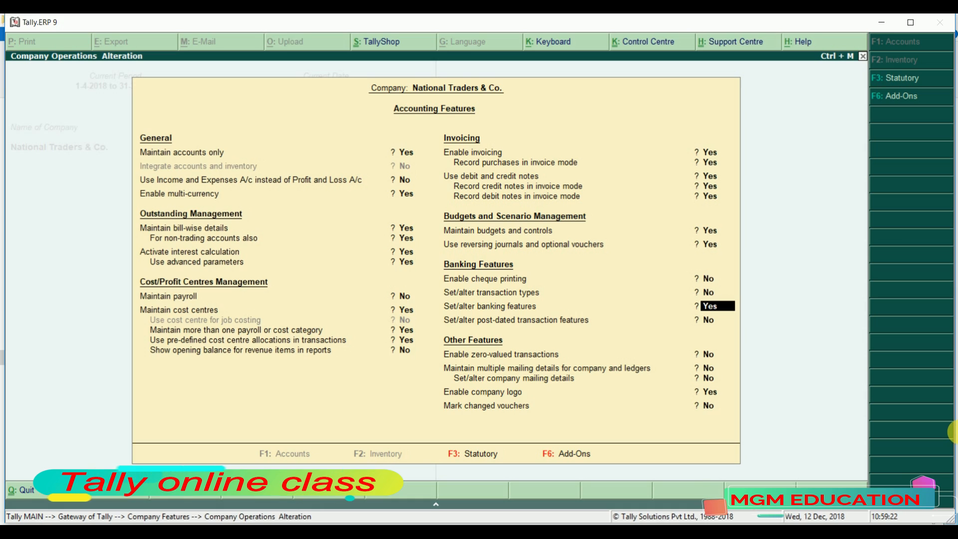
pyautogui.press('Return')
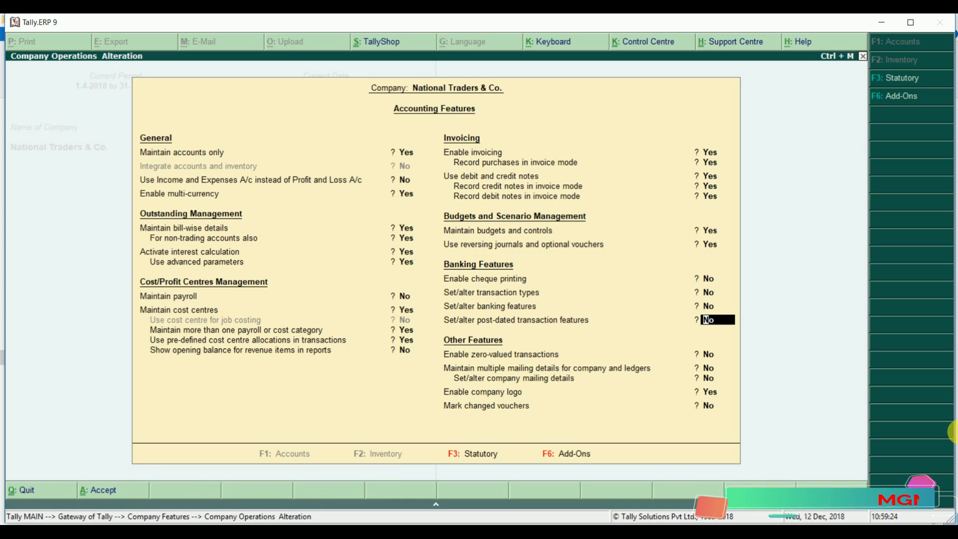
# Review the notional bank linking options for post-dated transactions, and return Set/alter post-dated transaction features to No
pyautogui.press('Return')
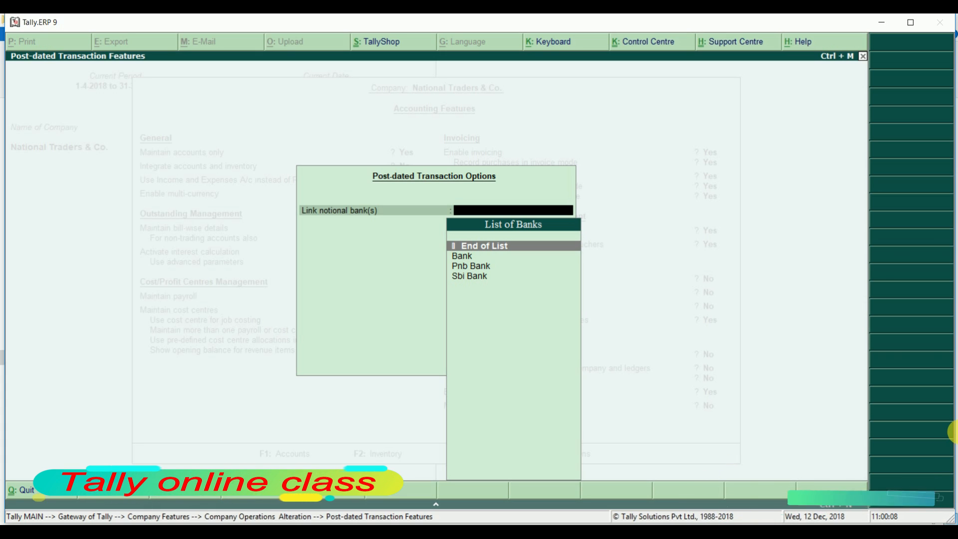
pyautogui.press('Return')
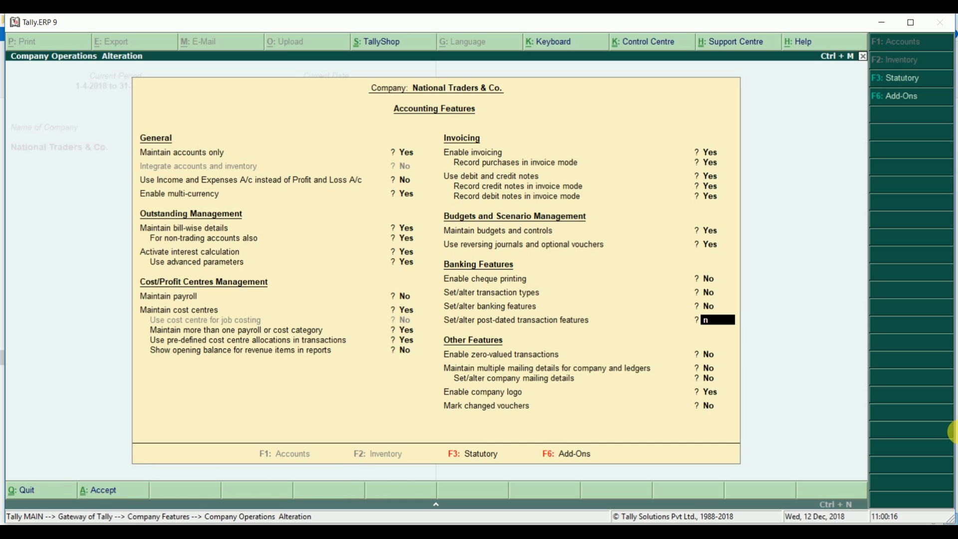
pyautogui.press('Return')
# Keep the remaining Other Features as they are, accept the accounting features and return to the Gateway of Tally
pyautogui.press('Return')
pyautogui.press('Return')
pyautogui.press('Return')
pyautogui.press('Return')
pyautogui.press('Return')
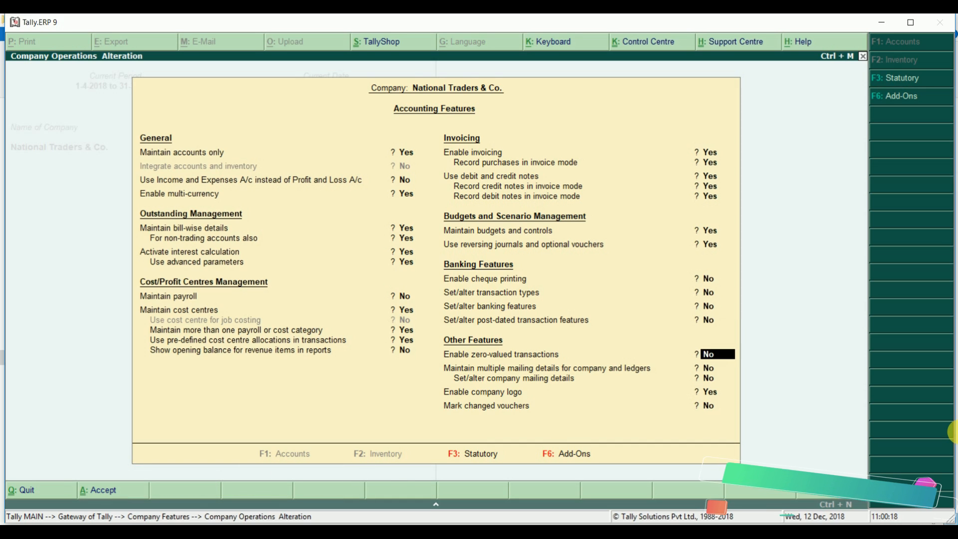
pyautogui.press('Return')
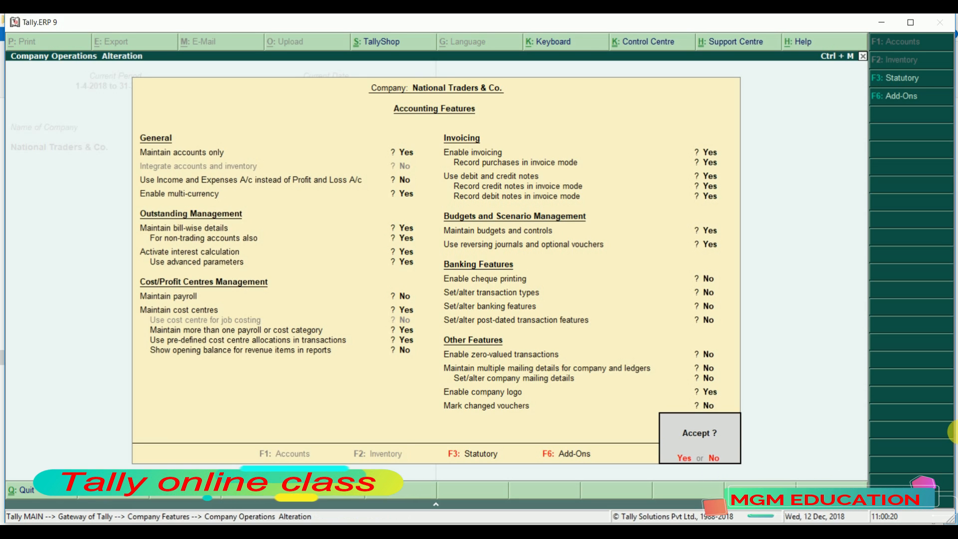
pyautogui.press('Return')
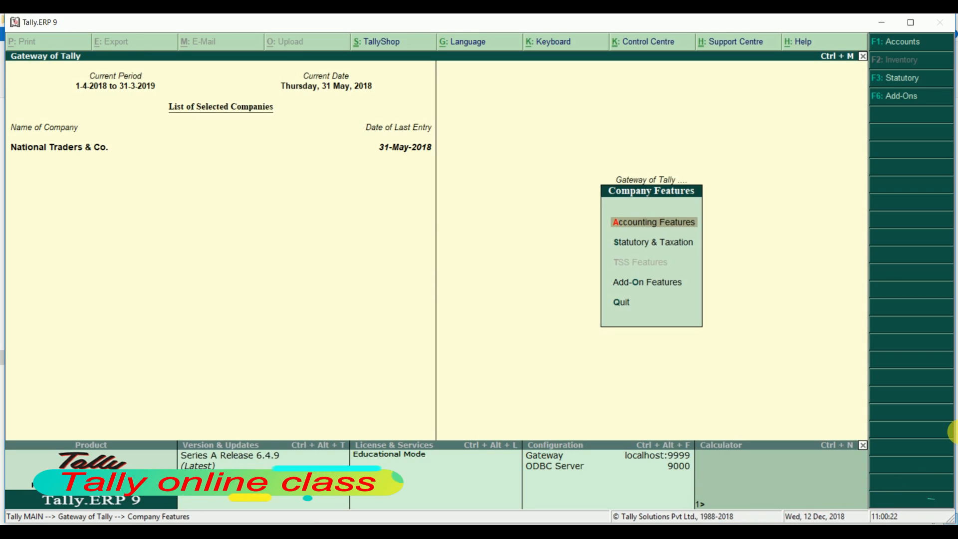
pyautogui.press('Escape')
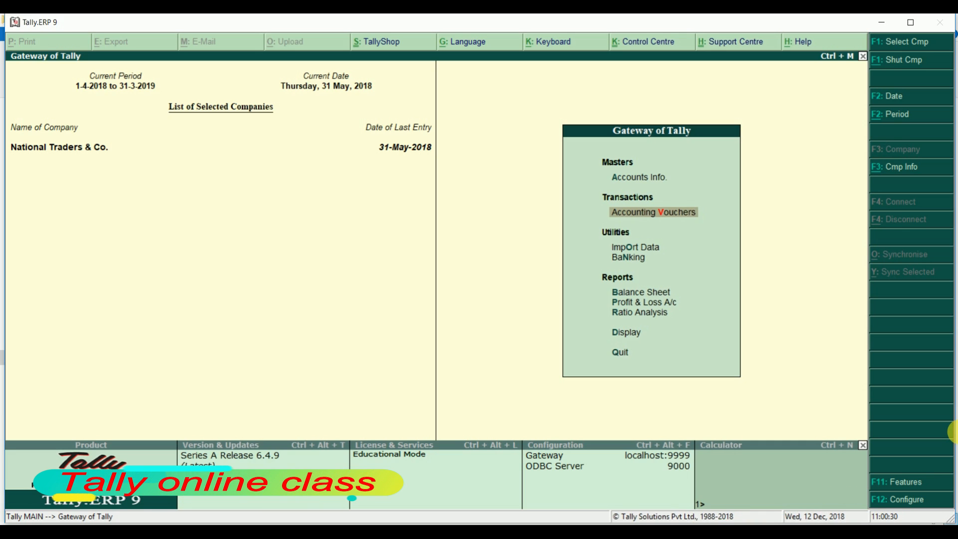
# Open the single ledger Sbi Bank for alteration
pyautogui.press('Up')
pyautogui.press('Return')
pyautogui.press('Down')
pyautogui.press('Return')
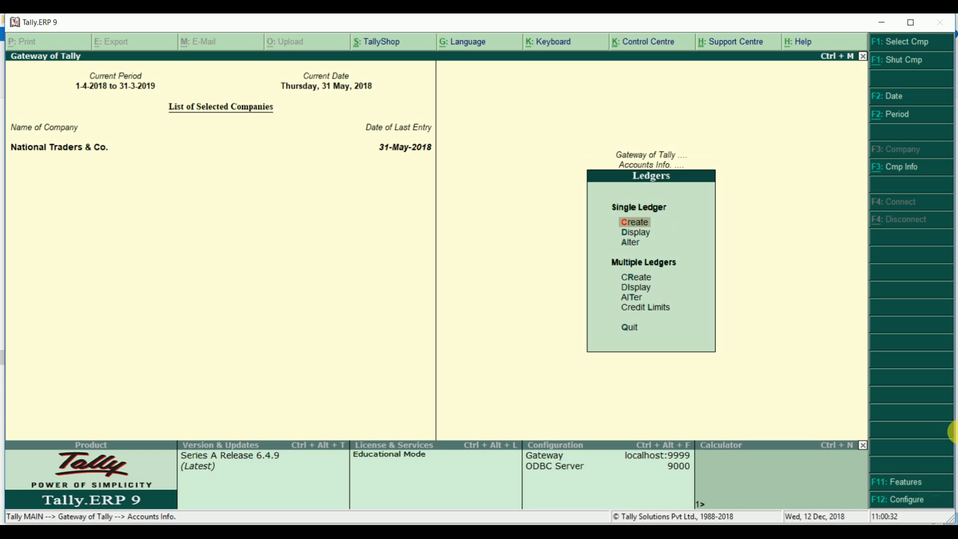
pyautogui.press('Down')
pyautogui.press('Down')
pyautogui.press('Return')
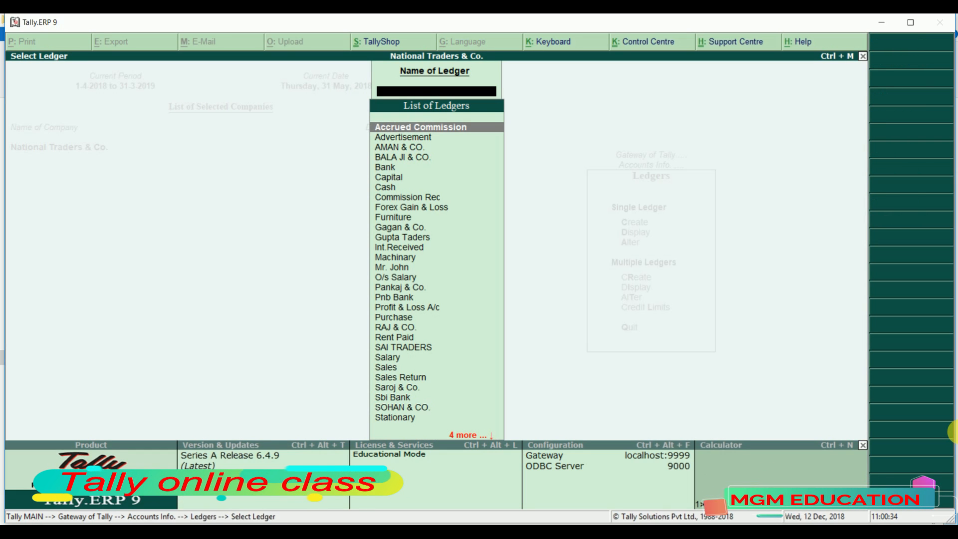
pyautogui.write('Sb')
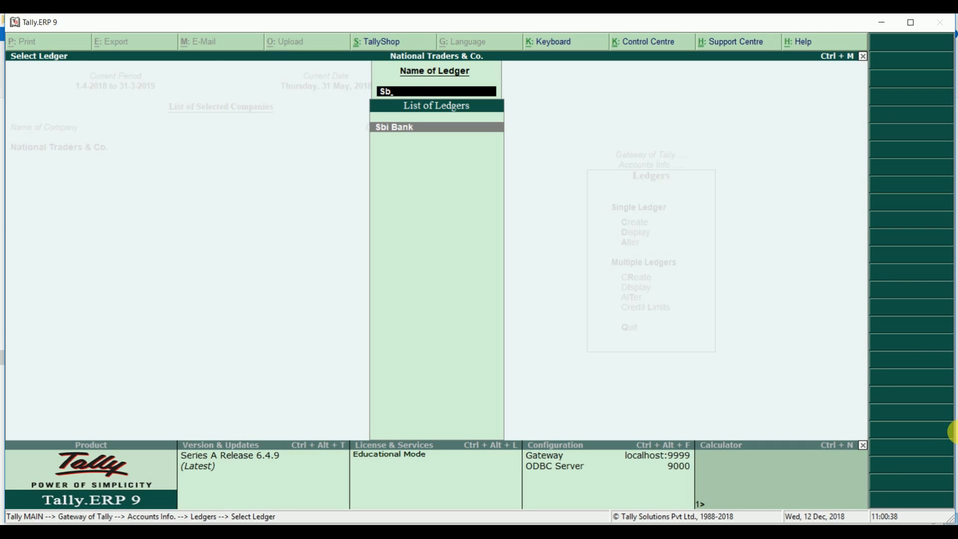
pyautogui.press('Return')
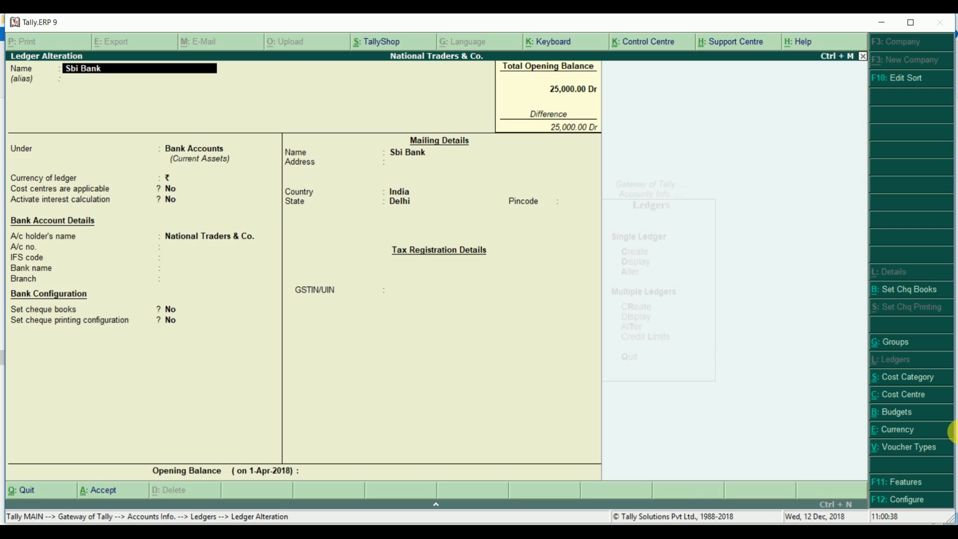
# Enter the bank account number in the Sbi Bank ledger's account details, keeping the preceding fields as they are
pyautogui.press('Return')
pyautogui.press('Return')
pyautogui.press('Return')
pyautogui.press('Return')
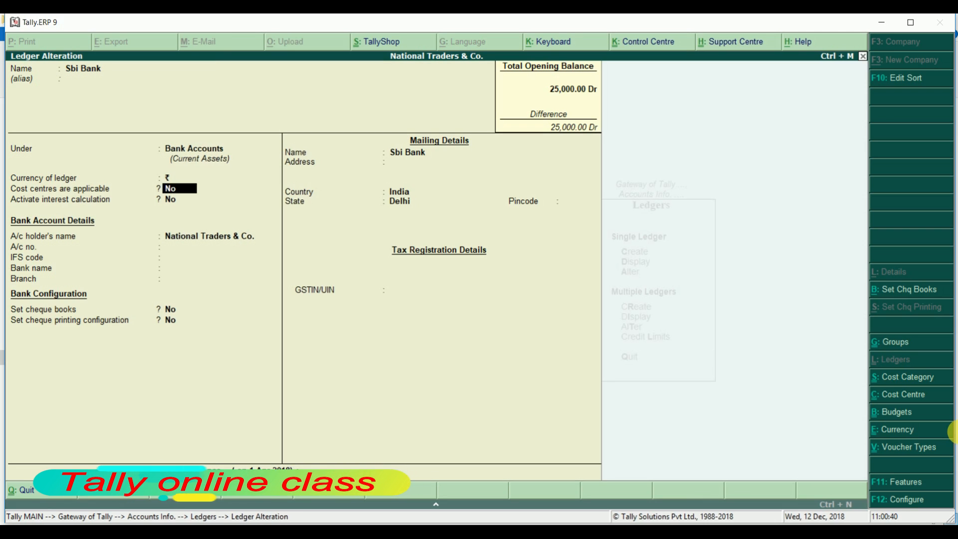
pyautogui.press('Return')
pyautogui.press('Return')
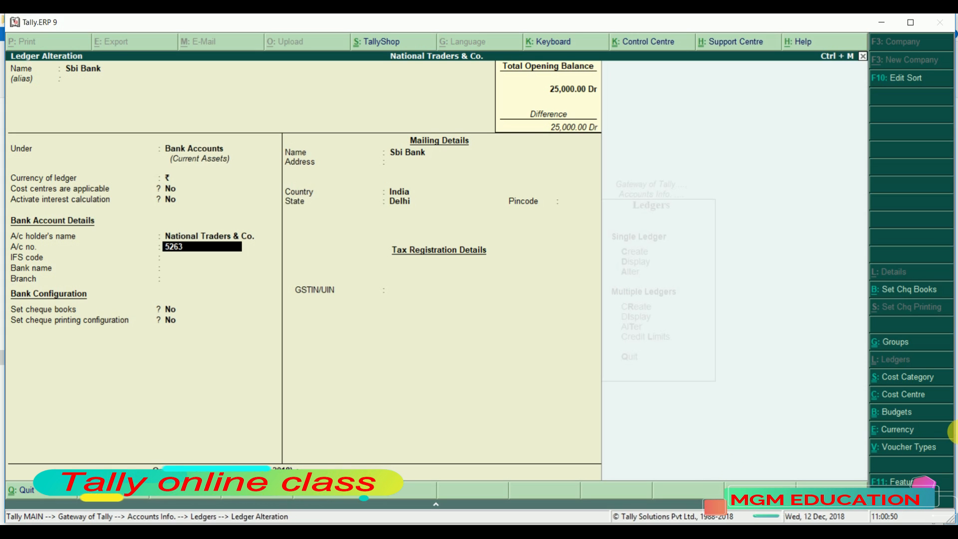
pyautogui.write('524185')
pyautogui.press('Return')
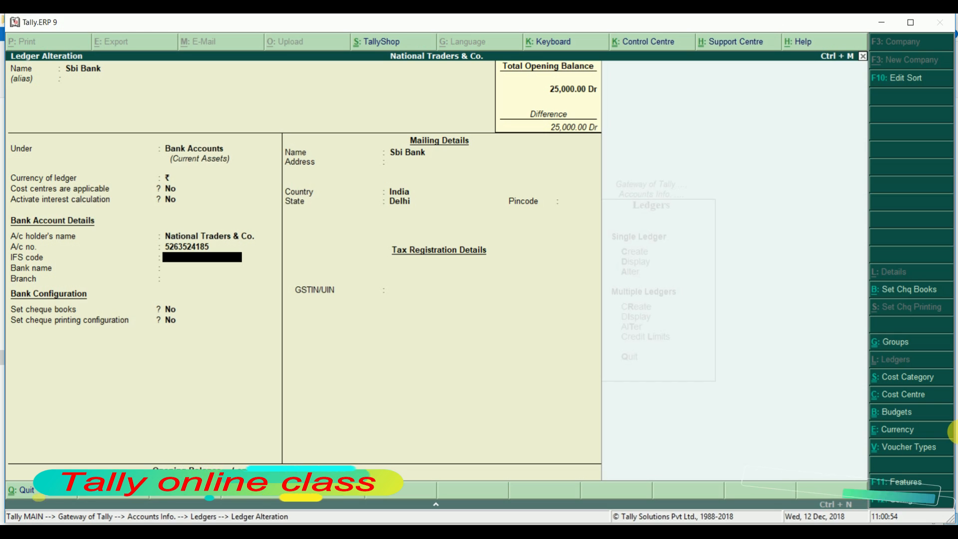
# Set the Sbi Bank ledger's IFS code to SBIN012456A
pyautogui.write('SBI')
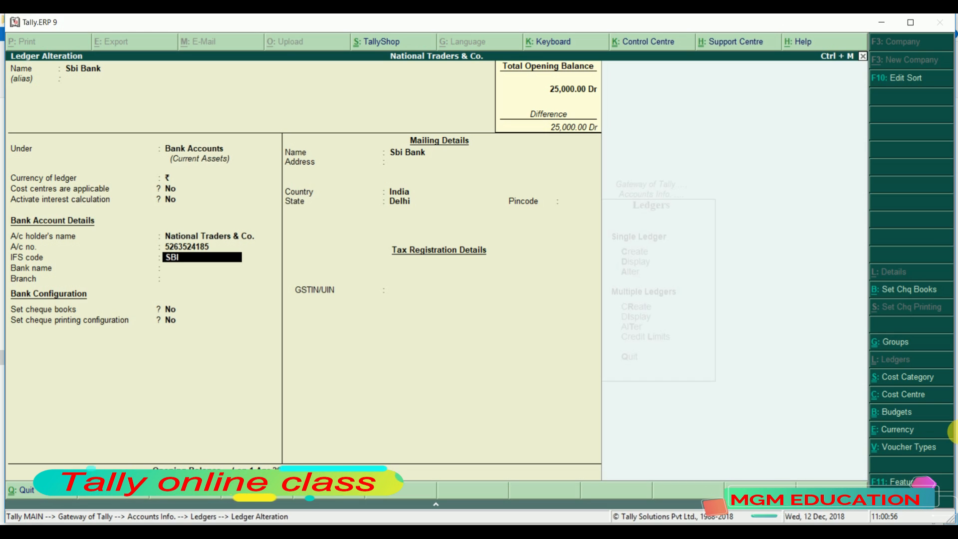
pyautogui.write('N')
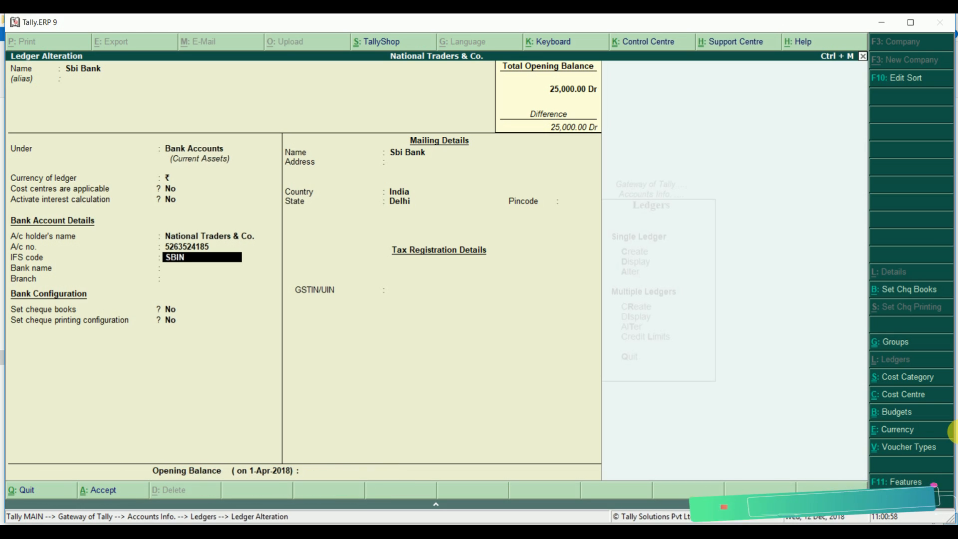
pyautogui.write('012')
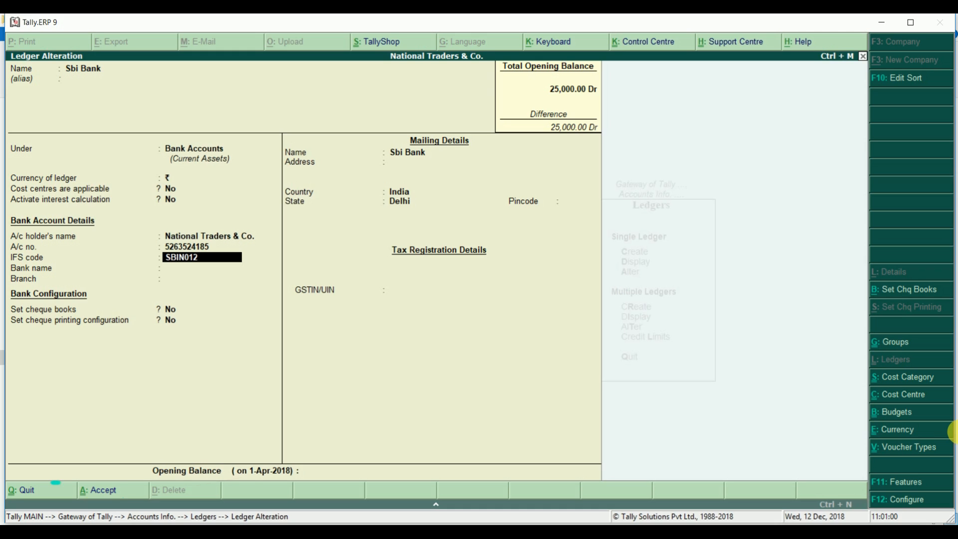
pyautogui.write('456A')
pyautogui.press('Return')
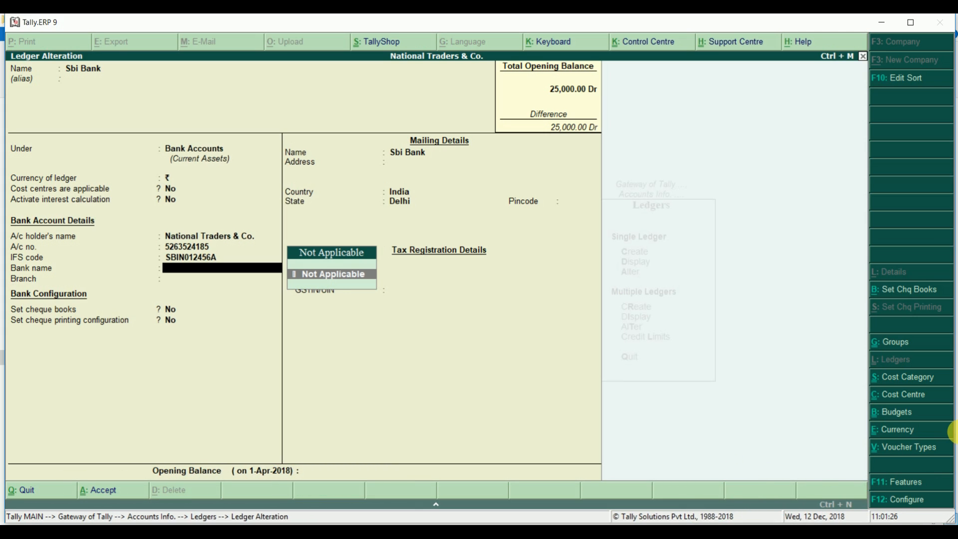
# Set the Sbi Bank ledger's bank name to Not Applicable and its branch to Delhi
pyautogui.press('Return')
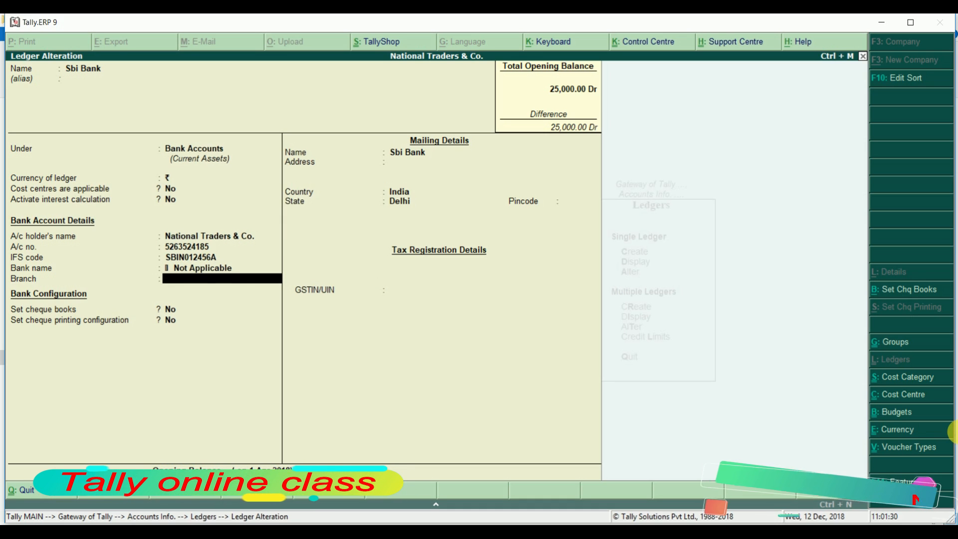
pyautogui.write('Delhi')
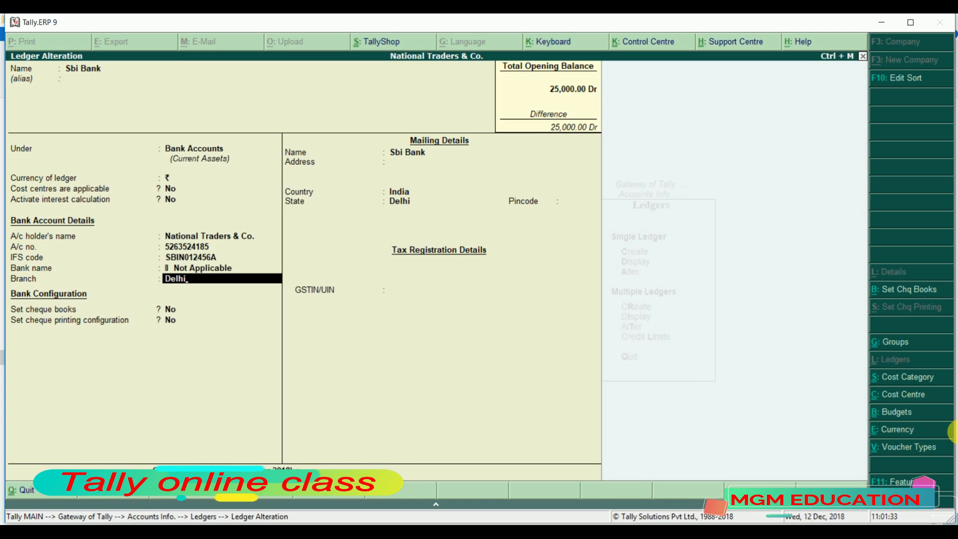
pyautogui.press('Return')
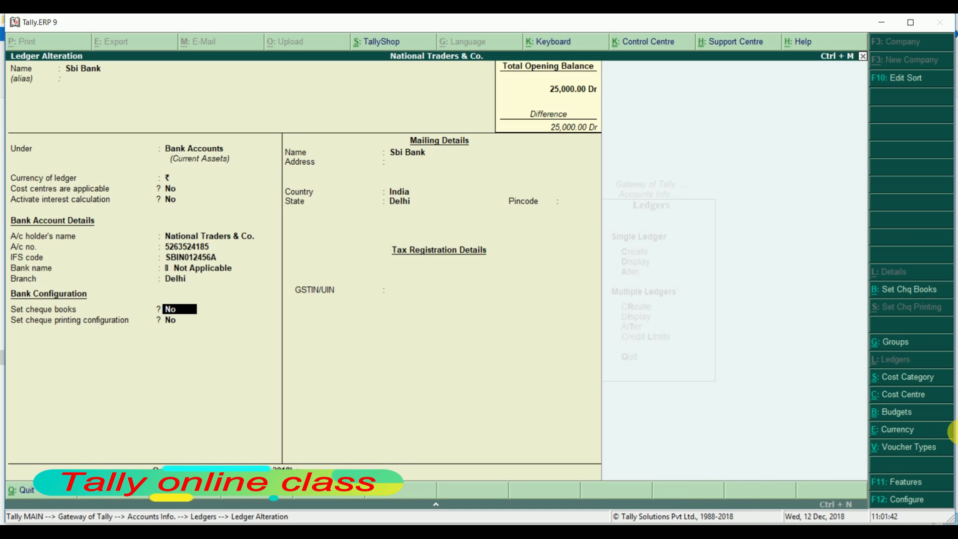
# Enable cheque books for the Sbi Bank ledger and set the cheque range from 110010 to 110050
pyautogui.press('y')
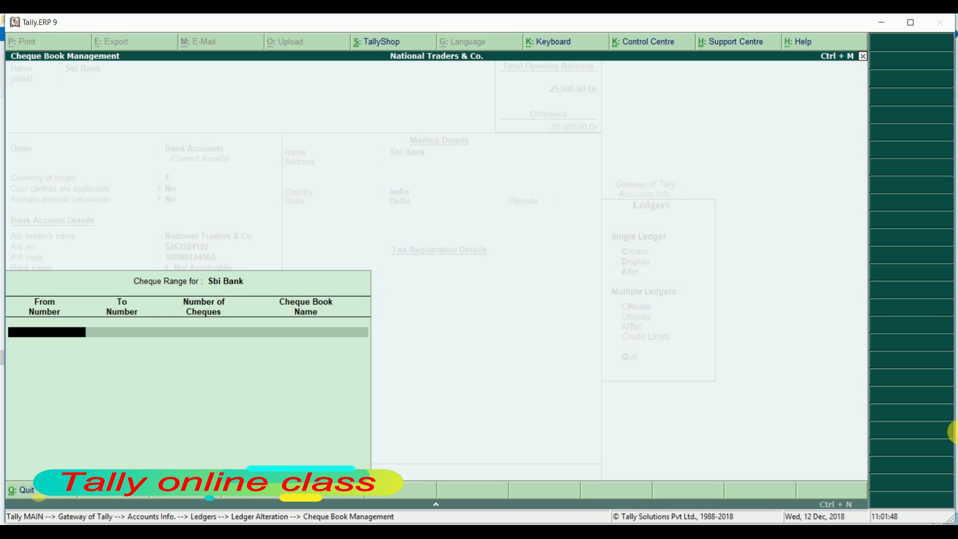
pyautogui.write('1')
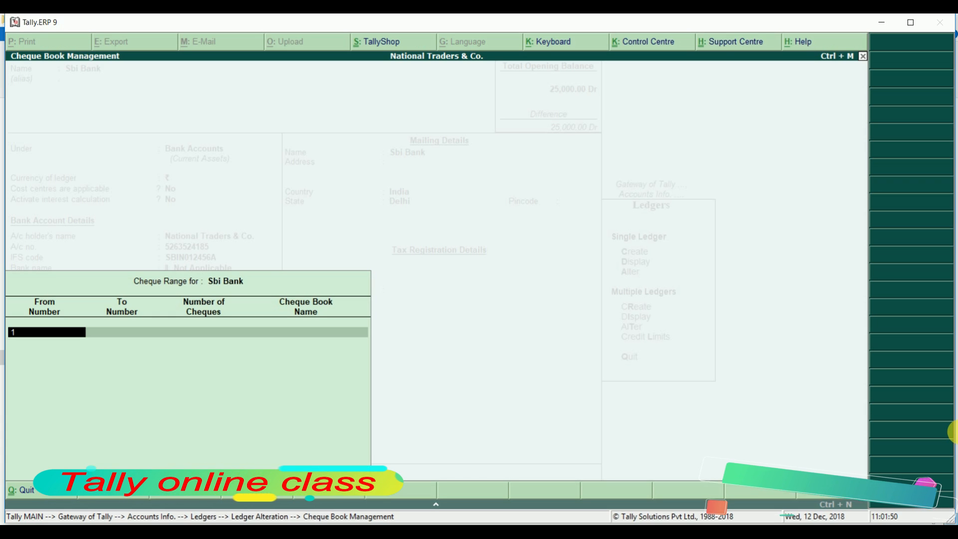
pyautogui.write('10010')
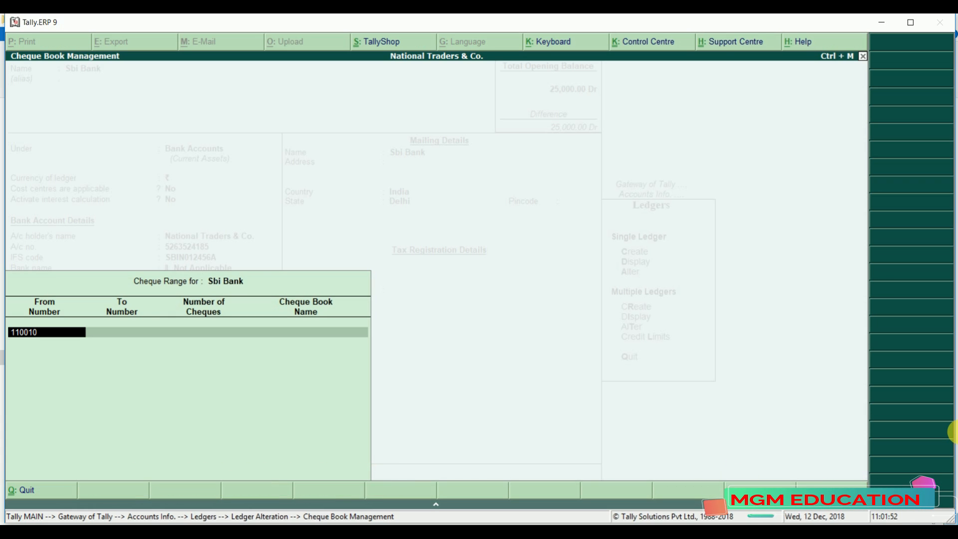
pyautogui.press('Return')
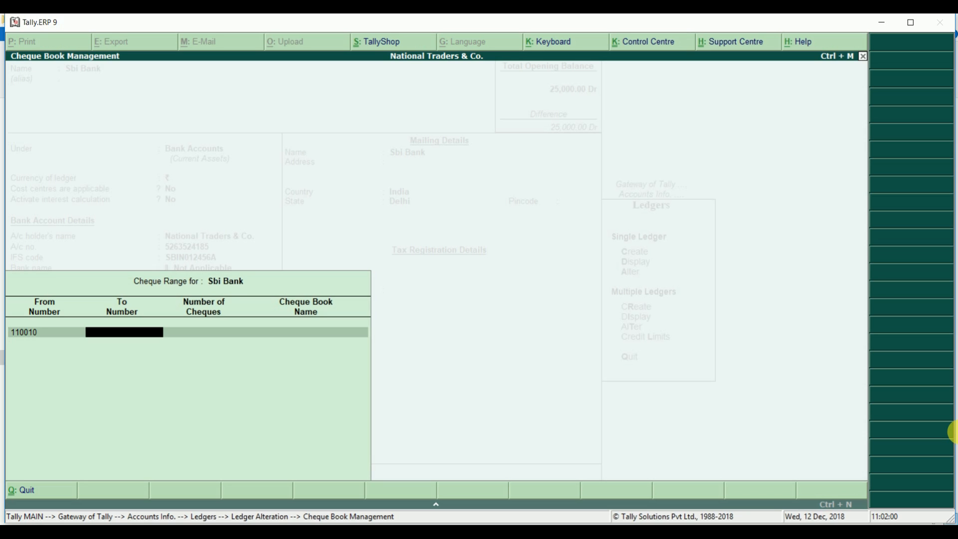
pyautogui.write('1')
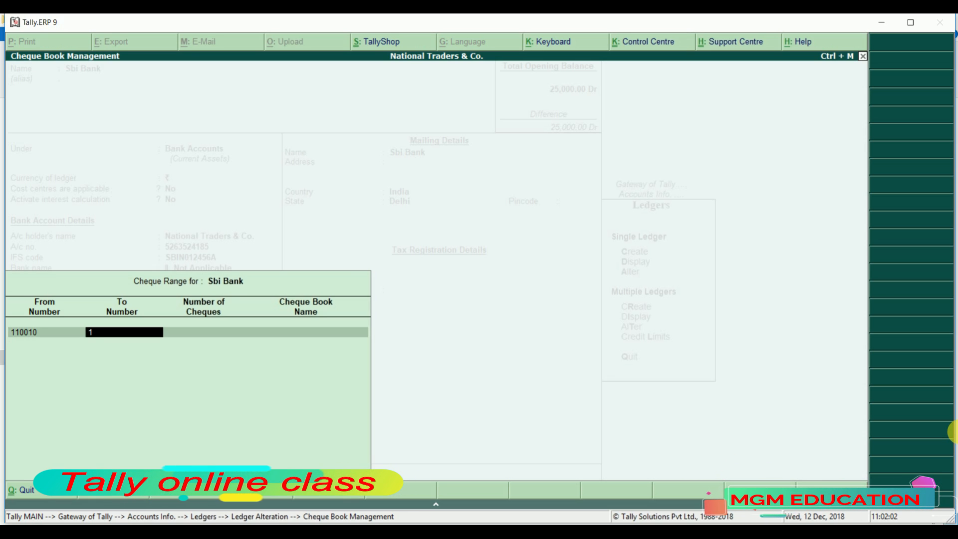
pyautogui.write('1')
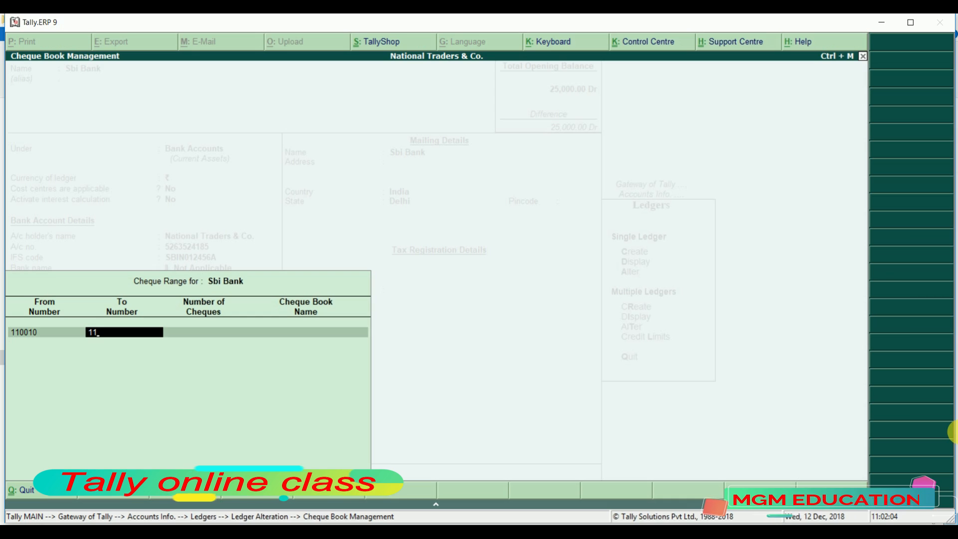
pyautogui.write('0050')
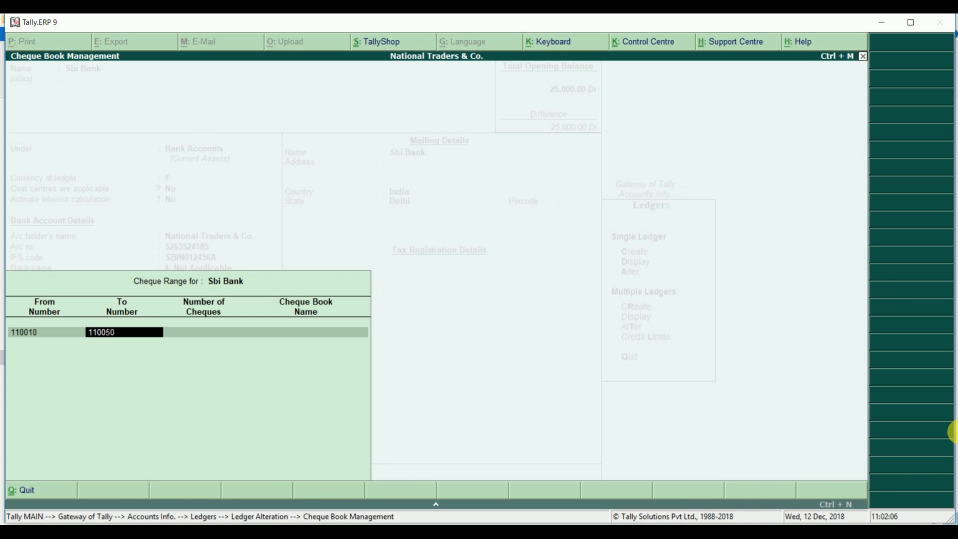
pyautogui.press('Return')
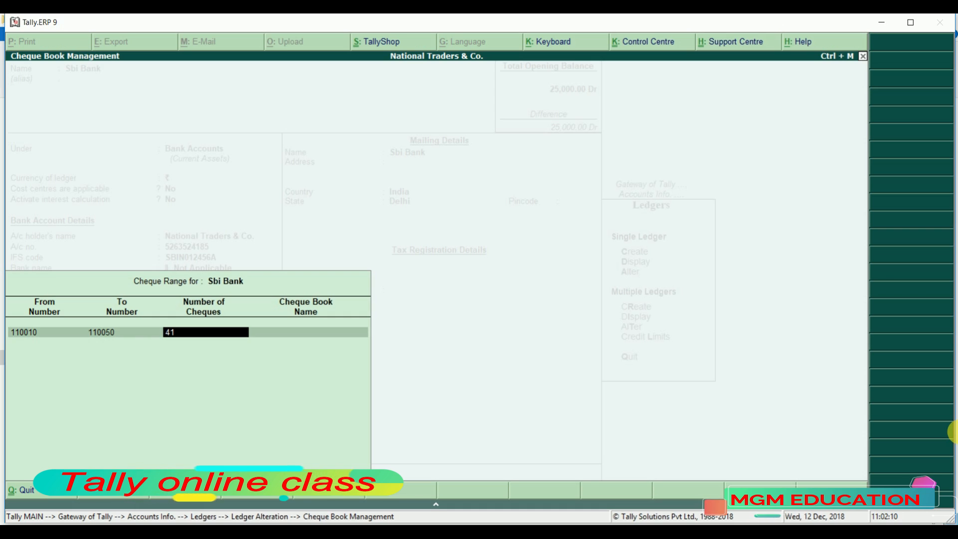
# Name the cheque book Sbi Book1 and finish the cheque range entry
pyautogui.press('Return')
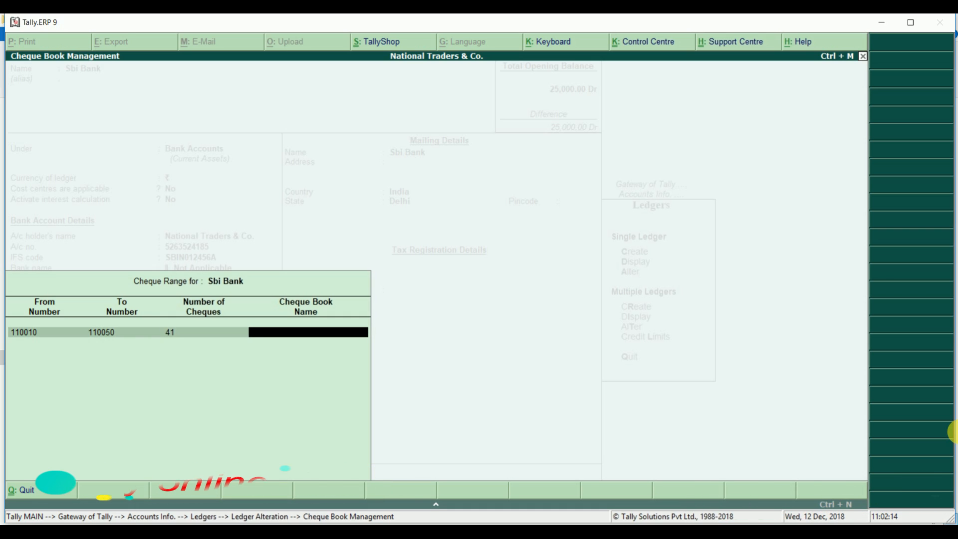
pyautogui.write('Bo')
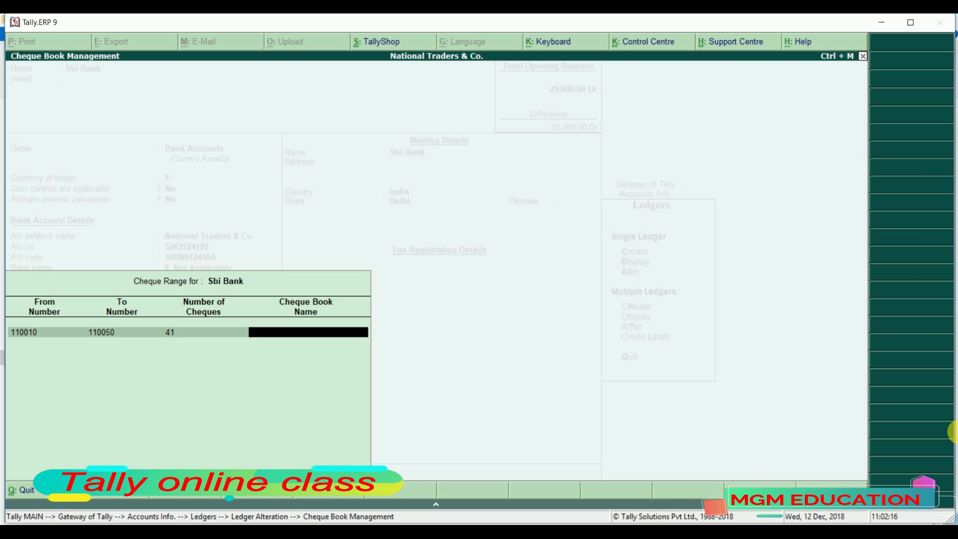
pyautogui.write('ook1')
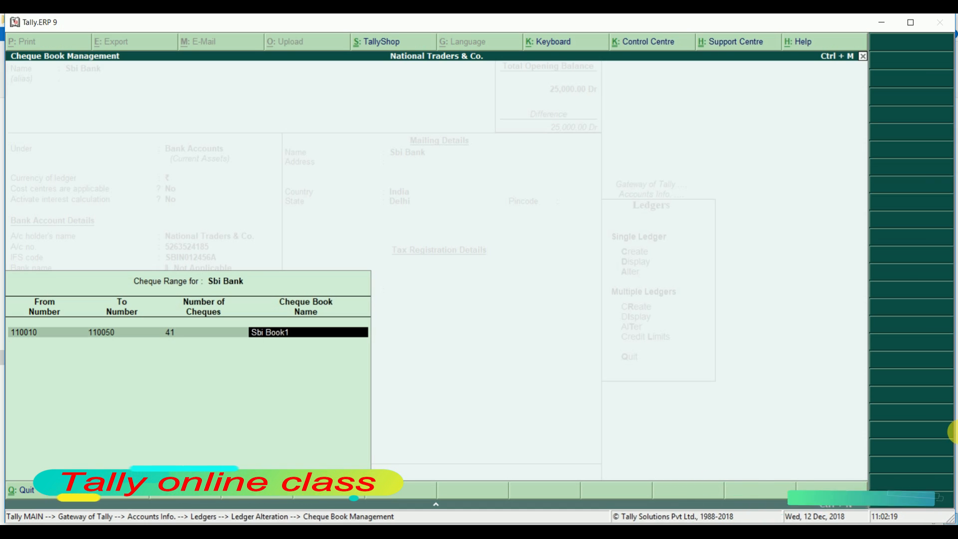
pyautogui.press('Return')
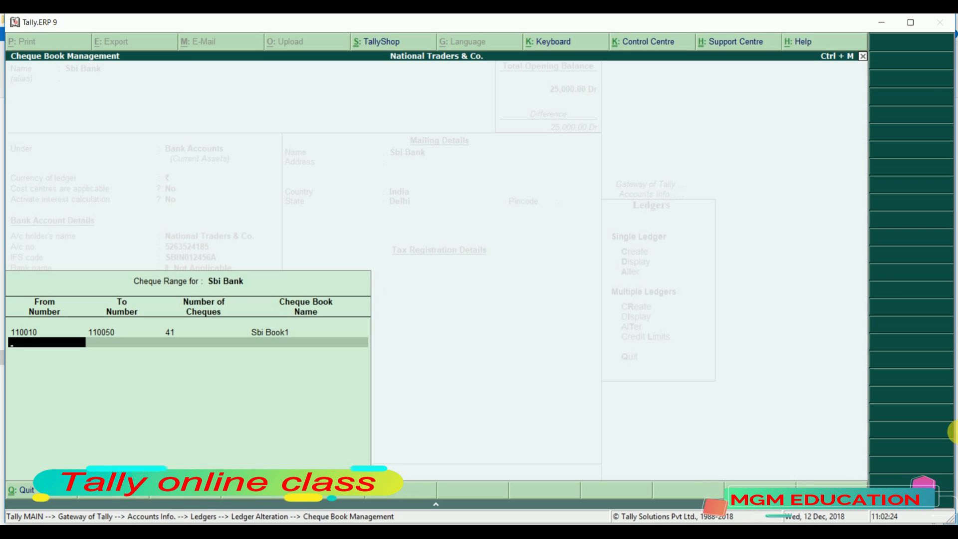
pyautogui.press('Return')
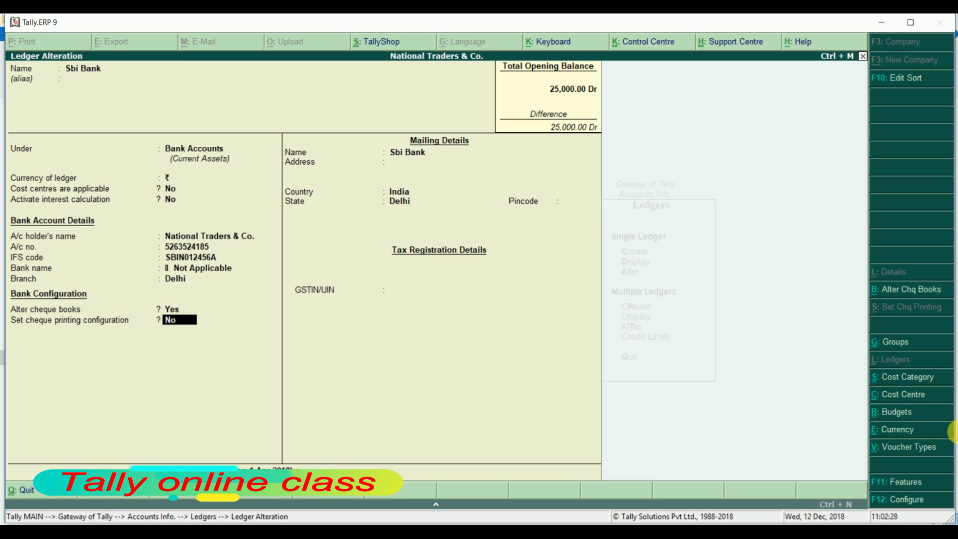
# Try to enable the cheque printing configuration for the Sbi Bank ledger, and set it back to No
pyautogui.press('y')
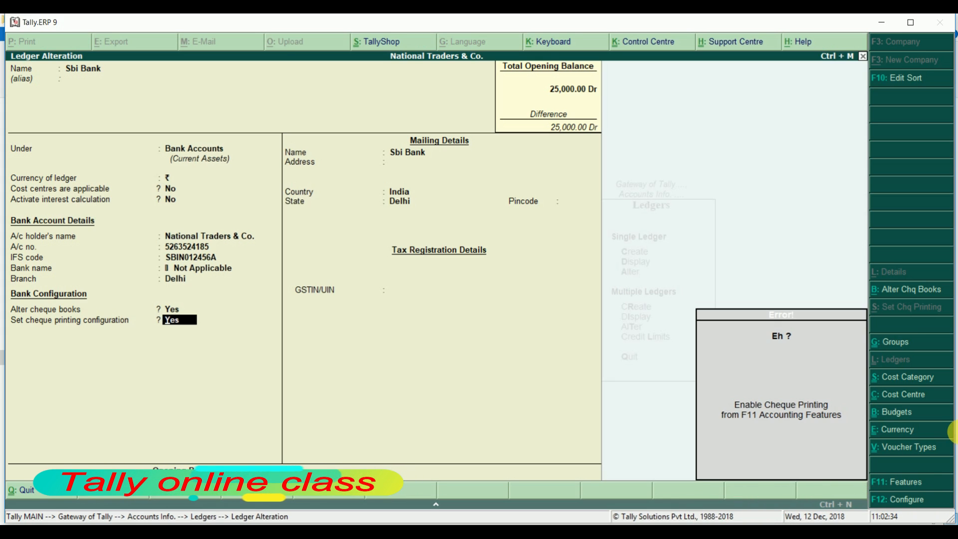
pyautogui.write('n')
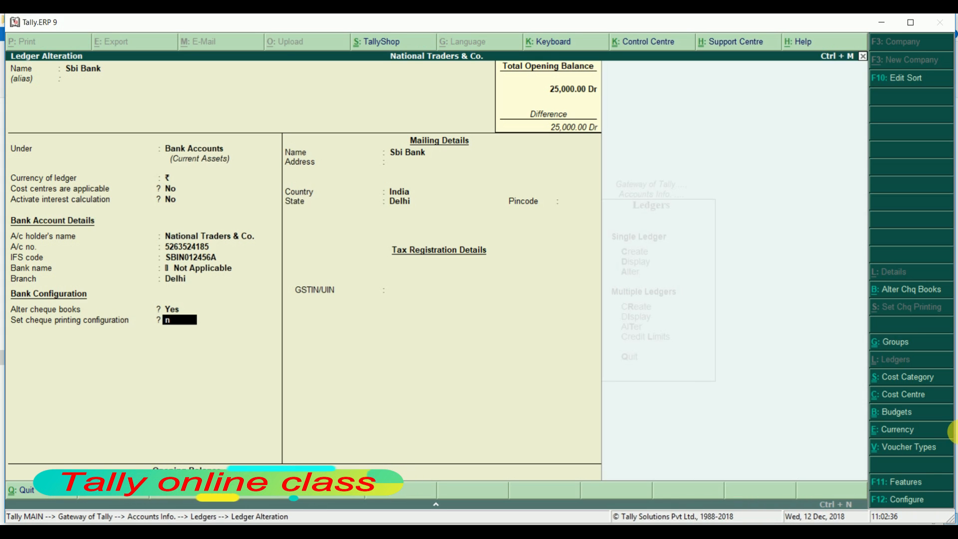
pyautogui.press('Return')
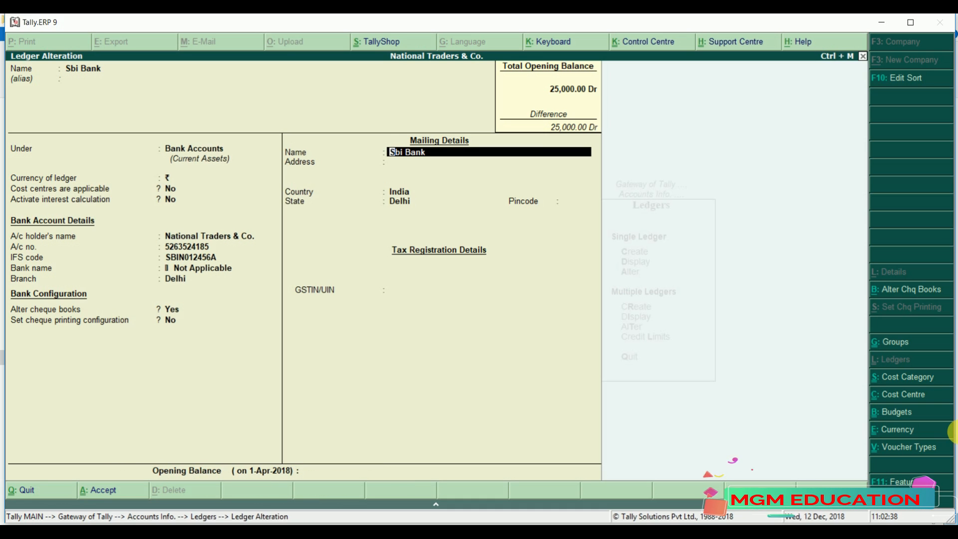
# Keep the mailing details, leave GSTIN/UIN blank, and save the altered Sbi Bank ledger
pyautogui.press('Return')
pyautogui.press('Return')
pyautogui.press('Return')
pyautogui.press('Return')
pyautogui.press('Return')
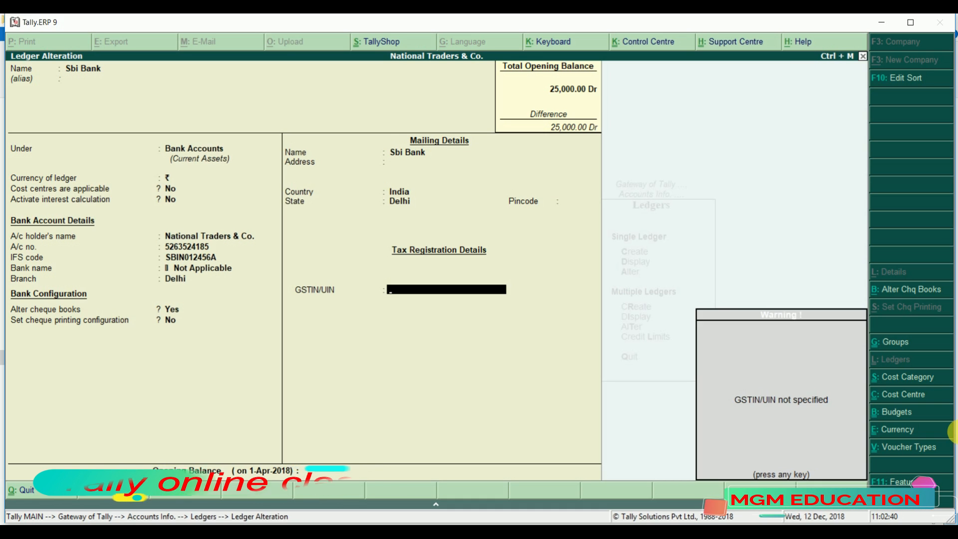
pyautogui.press('Return')
pyautogui.press('Return')
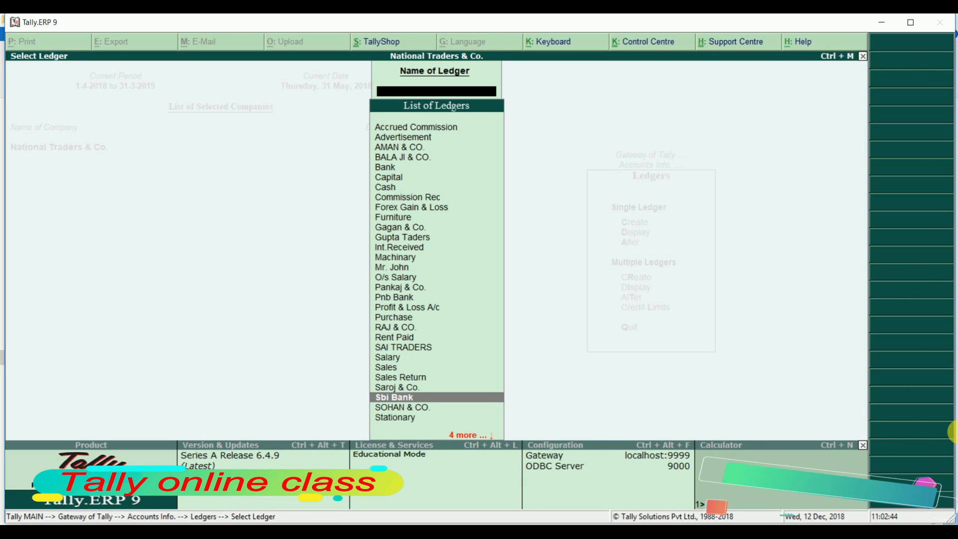
# Leave the ledger alteration and open the Banking utilities from the Gateway of Tally
pyautogui.press('Escape')
pyautogui.press('Escape')
pyautogui.press('Escape')
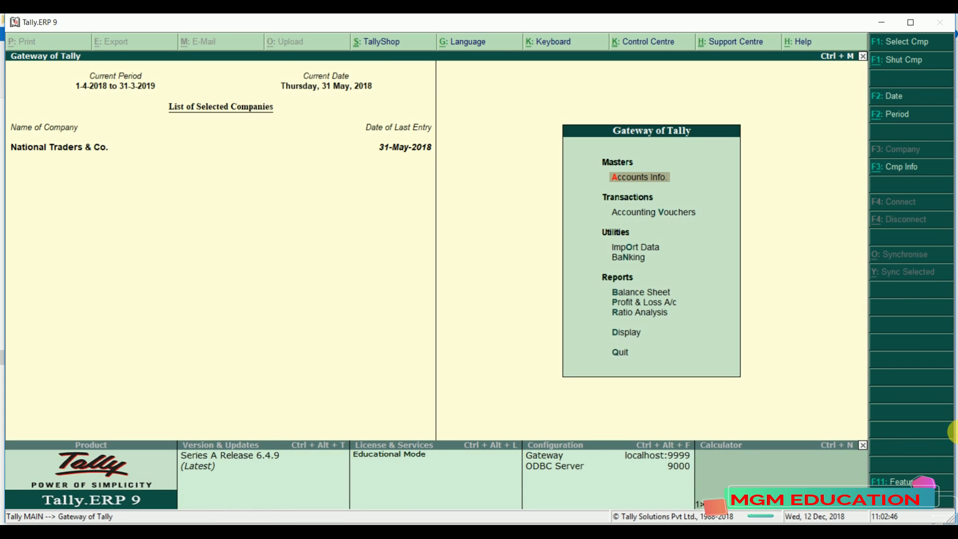
pyautogui.press('Down')
pyautogui.press('Down')
pyautogui.press('Down')
pyautogui.press('Down')
pyautogui.press('Down')
pyautogui.press('Down')
pyautogui.press('Down')
pyautogui.press('Down')
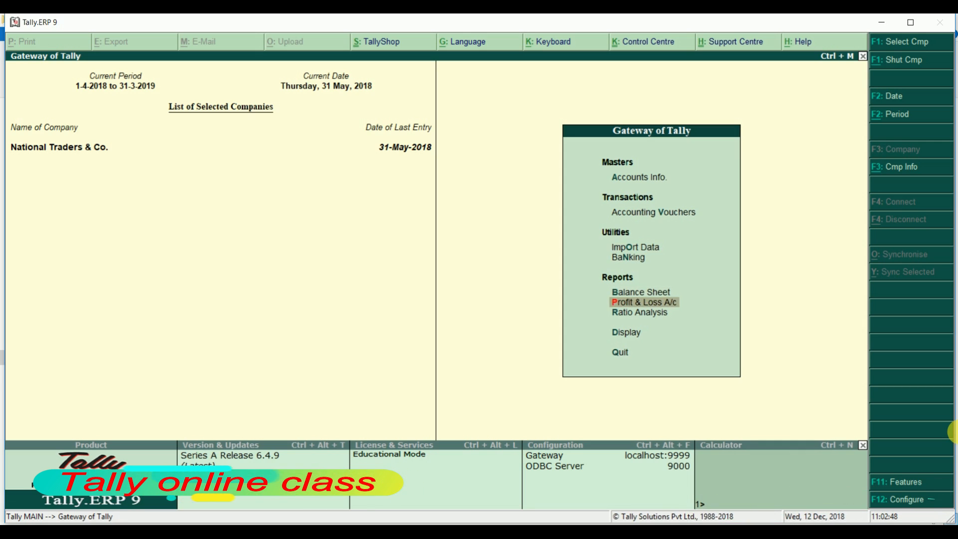
pyautogui.press('Up')
pyautogui.press('Up')
pyautogui.press('Up')
pyautogui.press('Up')
pyautogui.press('Up')
pyautogui.press('Up')
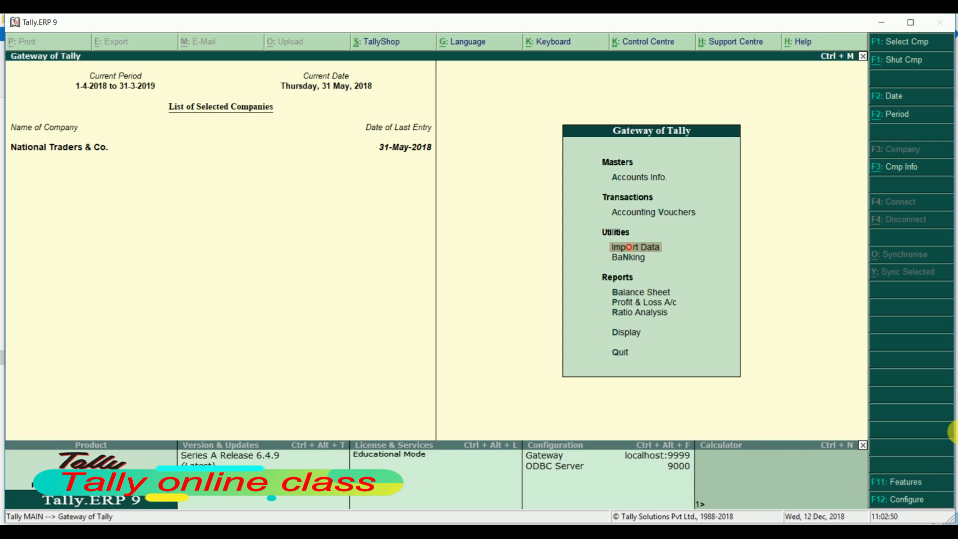
pyautogui.press('Down')
pyautogui.press('Down')
pyautogui.press('Up')
pyautogui.press('Up')
pyautogui.press('Down')
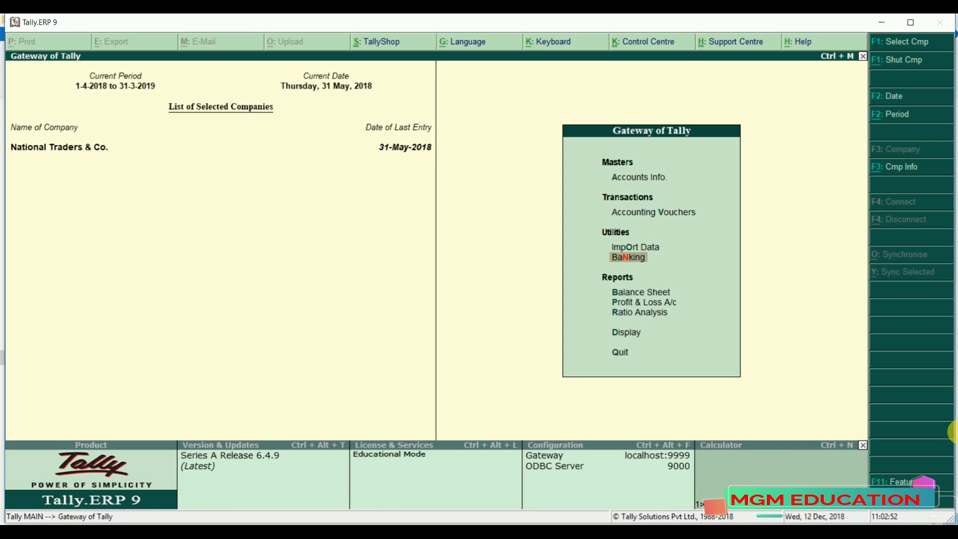
pyautogui.press('Return')
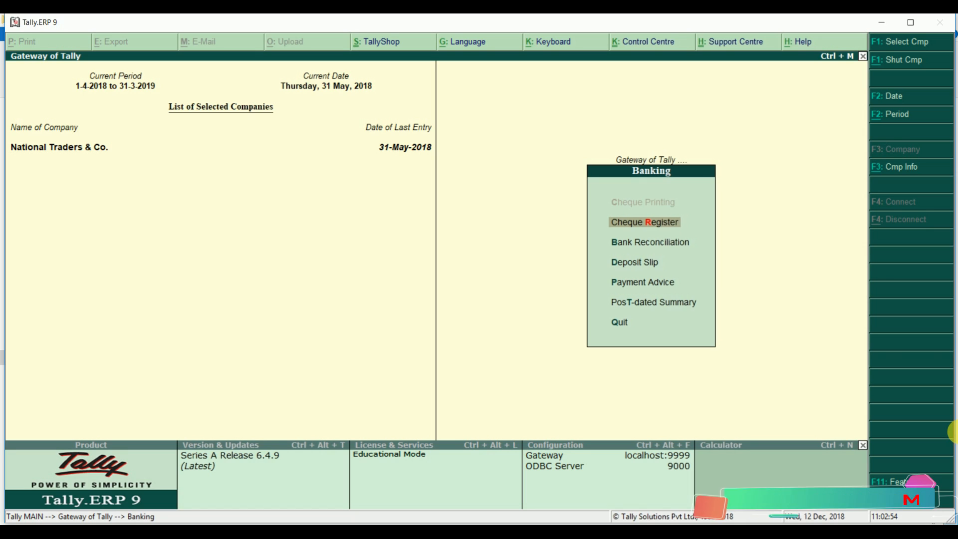
pyautogui.press('Down')
pyautogui.press('Down')
pyautogui.press('Down')
pyautogui.press('Up')
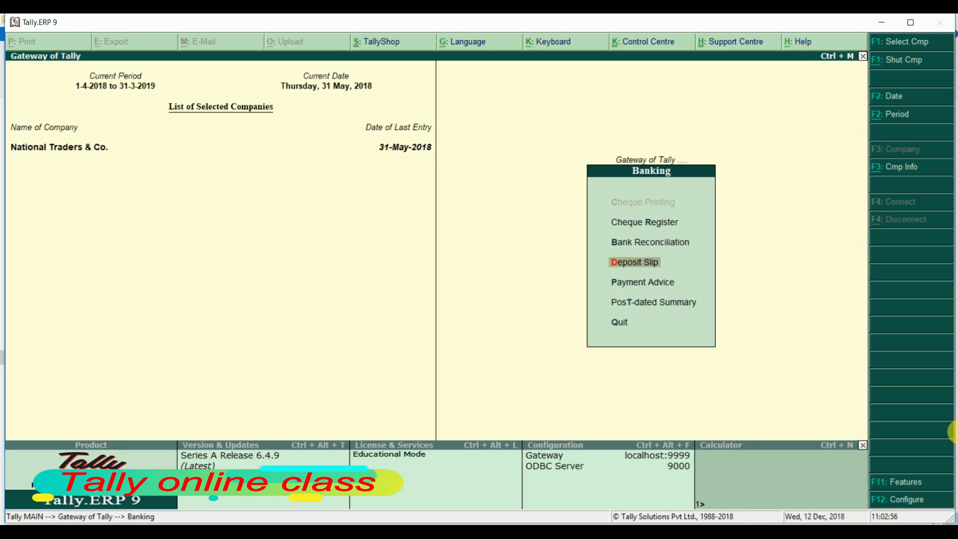
pyautogui.press('Up')
pyautogui.press('Up')
pyautogui.press('Up')
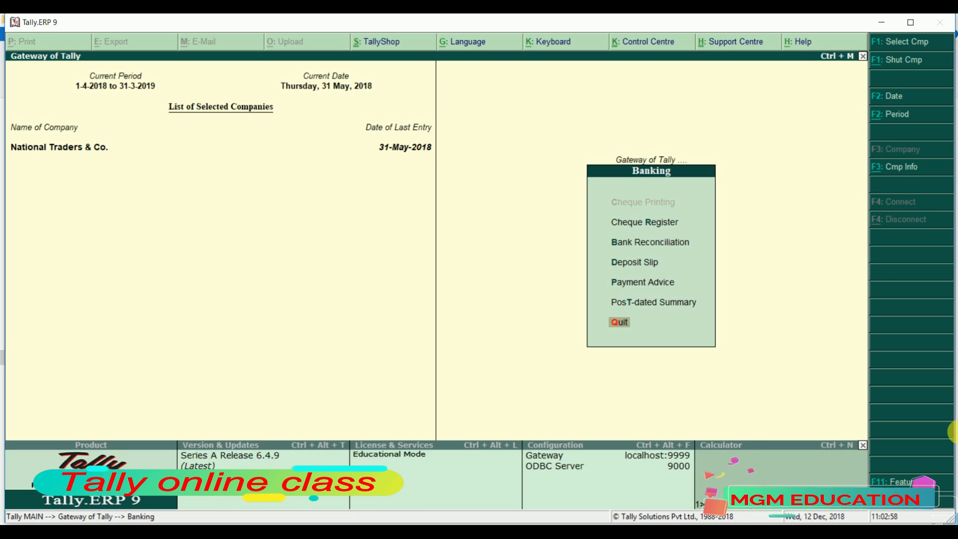
pyautogui.press('Down')
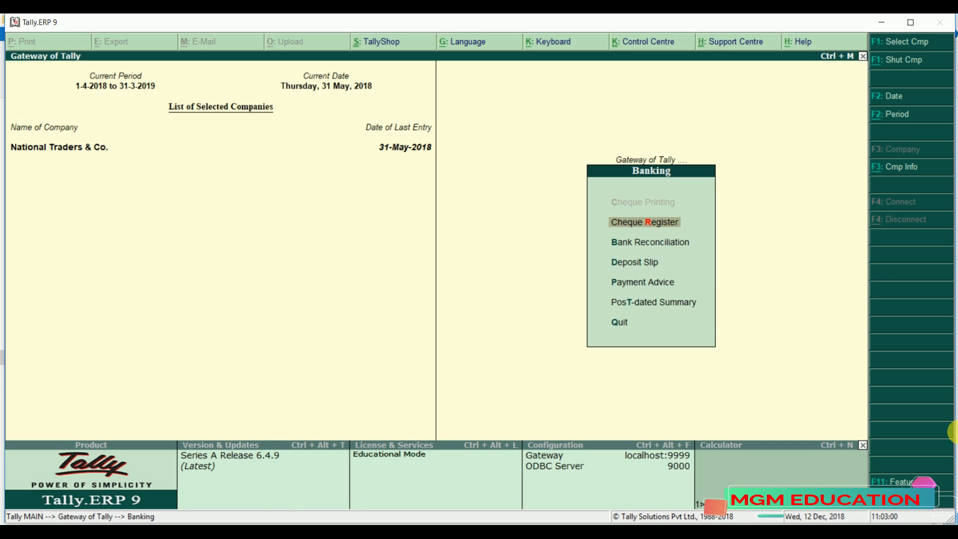
pyautogui.press('Return')
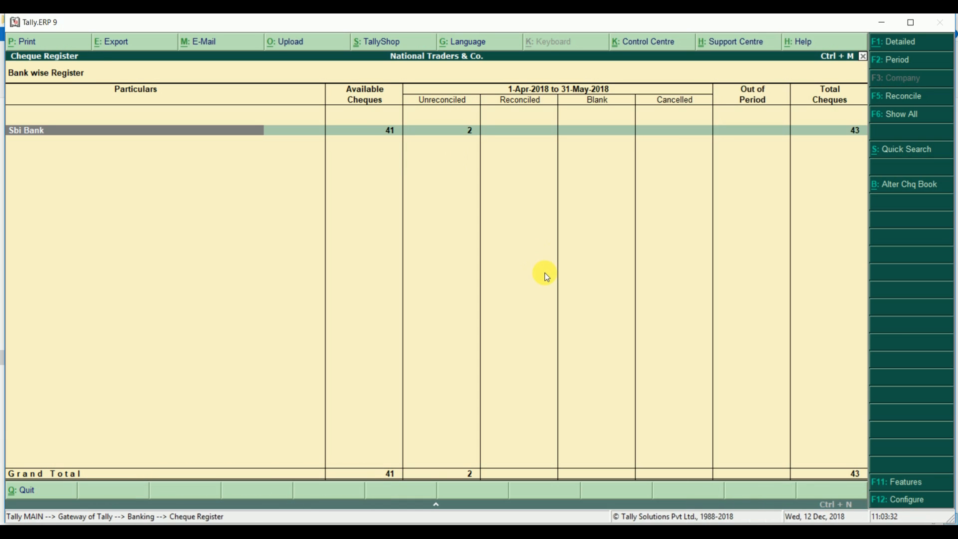
pyautogui.press('Return')
pyautogui.press('Return')
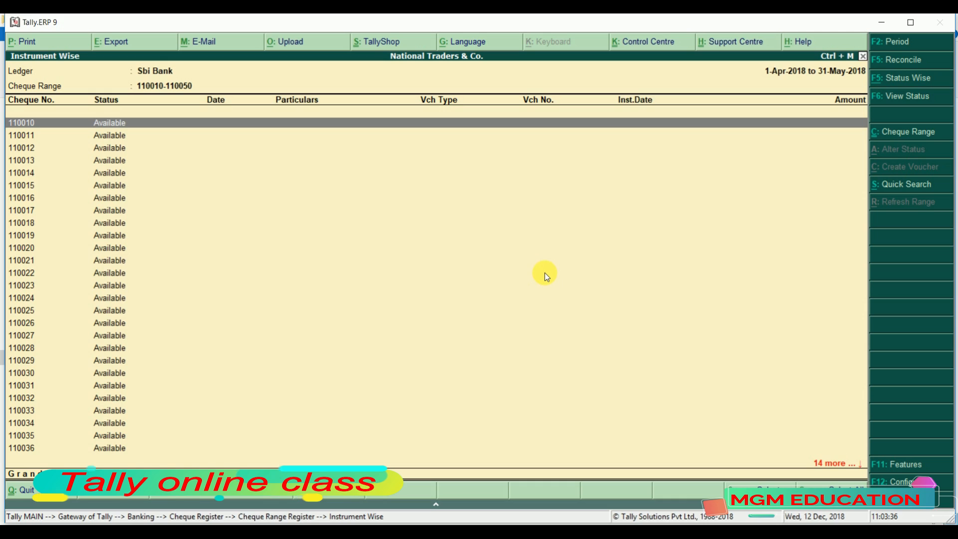
# Look through the cheque numbers and their statuses in the Sbi Bank range
pyautogui.press('Down')
pyautogui.press('Down')
pyautogui.press('Down')
pyautogui.press('Down')
pyautogui.press('Down')
pyautogui.press('Down')
pyautogui.press('Down')
pyautogui.press('Down')
pyautogui.press('Down')
pyautogui.press('Down')
pyautogui.press('Down')
pyautogui.press('Down')
pyautogui.press('Down')
pyautogui.press('Down')
pyautogui.press('Down')
pyautogui.press('Down')
pyautogui.press('Down')
pyautogui.press('Down')
pyautogui.press('Down')
pyautogui.press('Down')
pyautogui.press('Down')
pyautogui.press('Down')
pyautogui.press('Down')
pyautogui.press('Down')
pyautogui.press('Down')
pyautogui.press('Down')
pyautogui.press('Down')
pyautogui.press('Down')
pyautogui.press('Down')
pyautogui.press('Down')
pyautogui.press('Down')
pyautogui.press('Down')
pyautogui.press('Down')
pyautogui.press('Down')
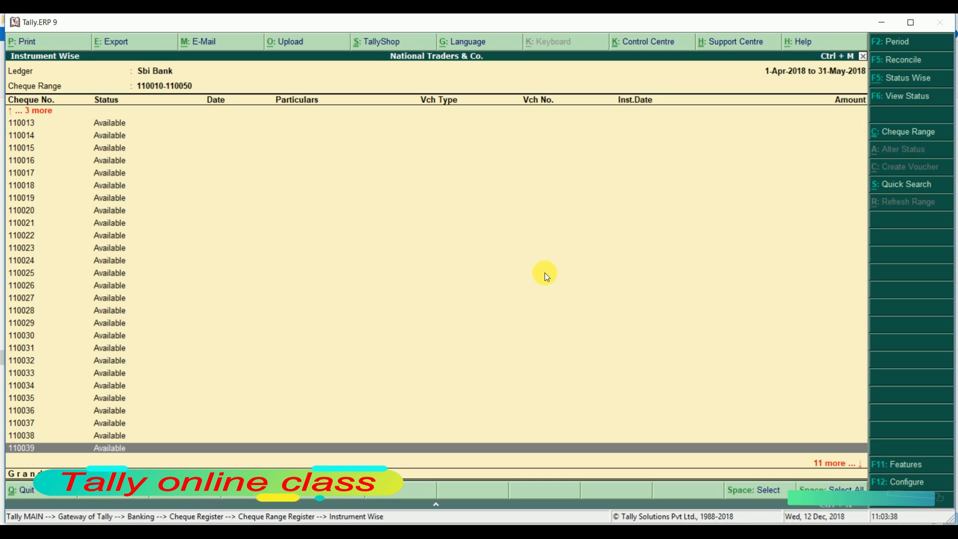
pyautogui.press('Up')
pyautogui.press('Up')
pyautogui.press('Up')
pyautogui.press('Up')
pyautogui.press('Up')
pyautogui.press('Up')
pyautogui.press('Up')
pyautogui.press('Up')
pyautogui.press('Up')
pyautogui.press('Up')
pyautogui.press('Up')
pyautogui.press('Up')
pyautogui.press('Up')
pyautogui.press('Up')
pyautogui.press('Up')
pyautogui.press('Up')
pyautogui.press('Up')
pyautogui.press('Up')
pyautogui.press('Up')
pyautogui.press('Up')
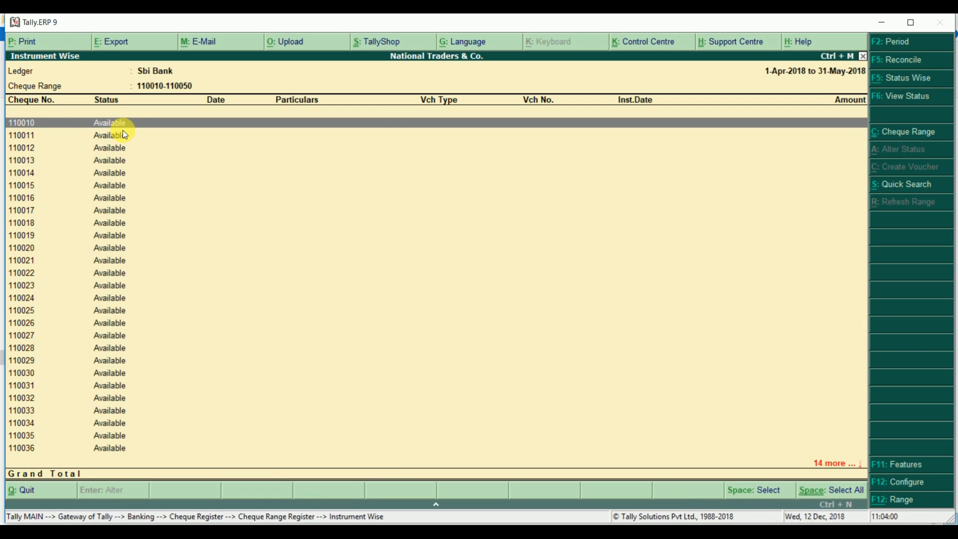
# Select cheque 110010 and try to change its status to Blank Cheque
pyautogui.click(945, 254)
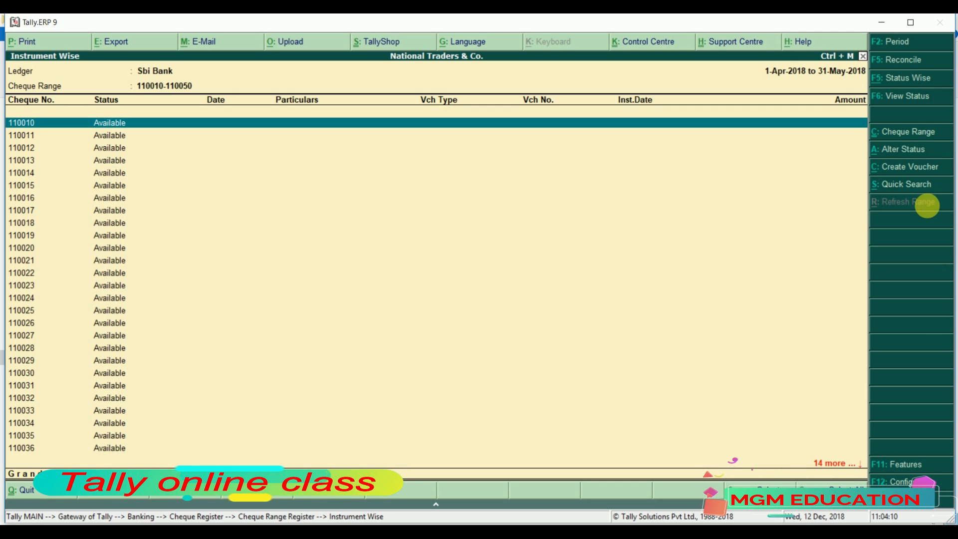
pyautogui.click(910, 154)
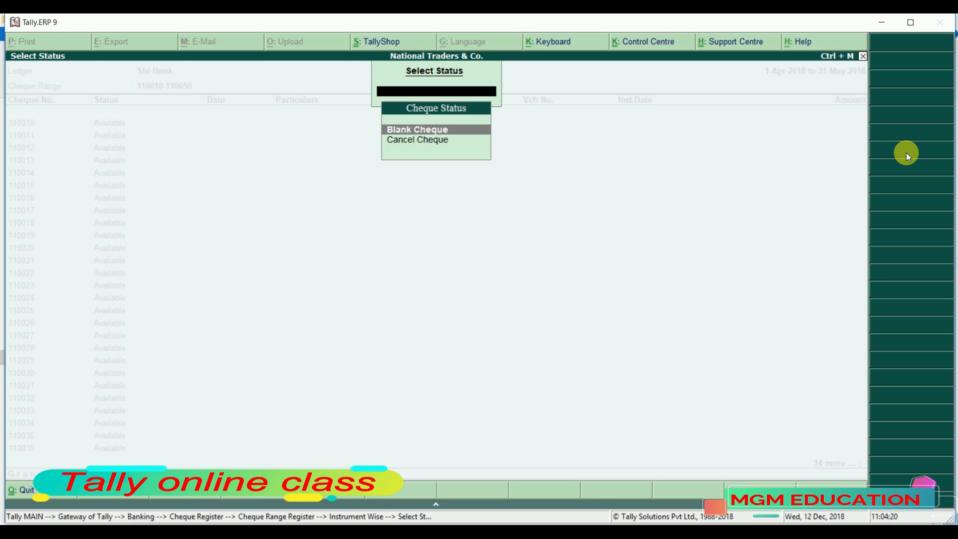
pyautogui.press('Return')
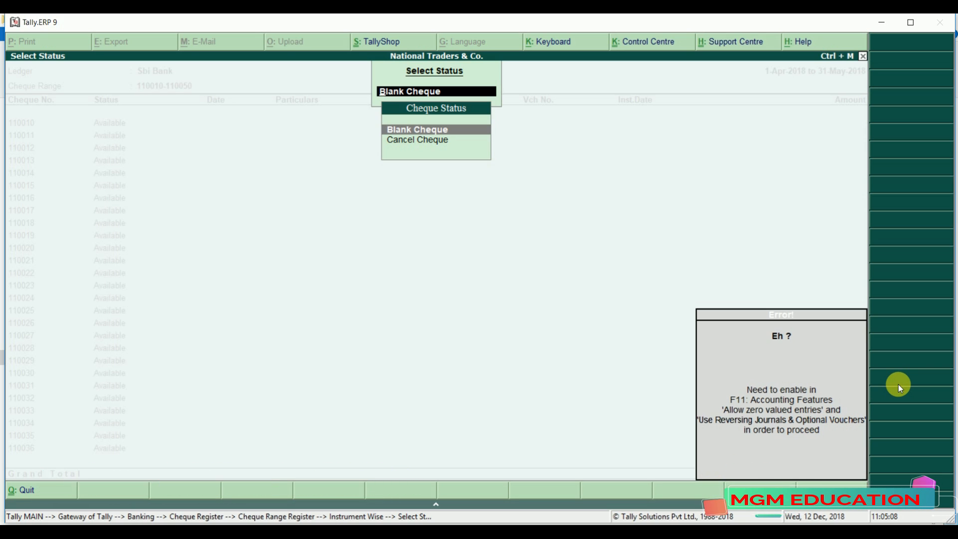
pyautogui.press('Escape')
pyautogui.press('Escape')
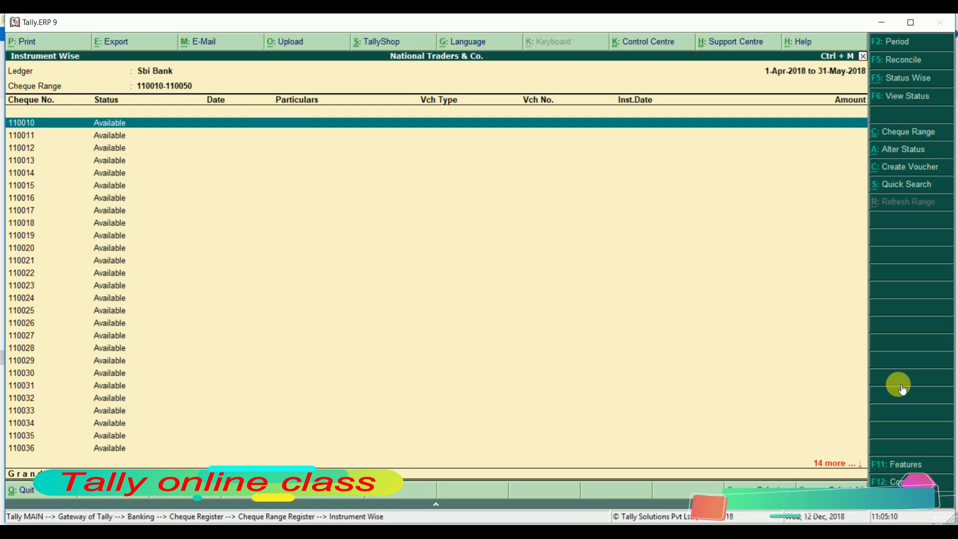
# Open the company's accounting features, step past the cost centre classes, and set Enable zero-valued transactions to Yes
pyautogui.press('F11')
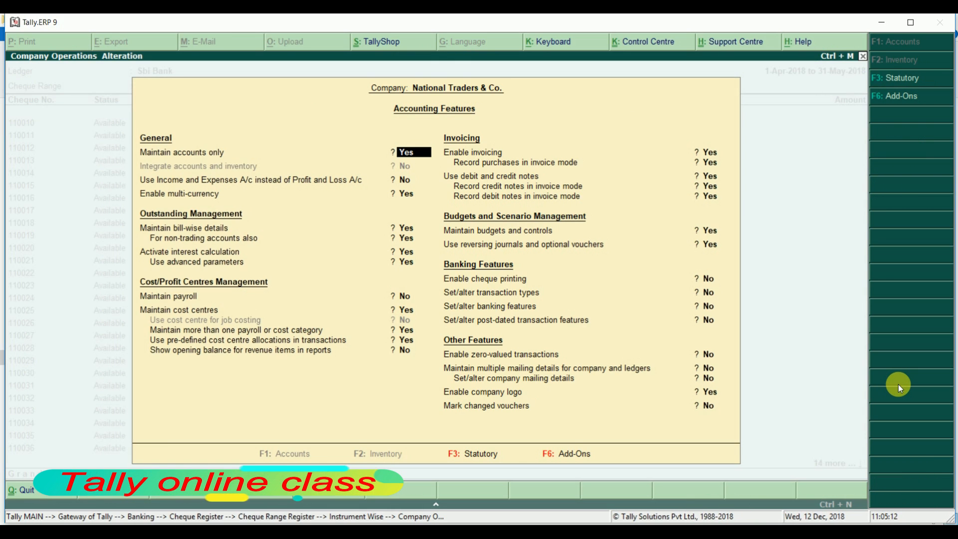
pyautogui.press('Return')
pyautogui.press('Return')
pyautogui.press('Return')
pyautogui.press('Return')
pyautogui.press('Return')
pyautogui.press('Return')
pyautogui.press('Return')
pyautogui.press('Return')
pyautogui.press('Return')
pyautogui.press('Return')
pyautogui.press('Return')
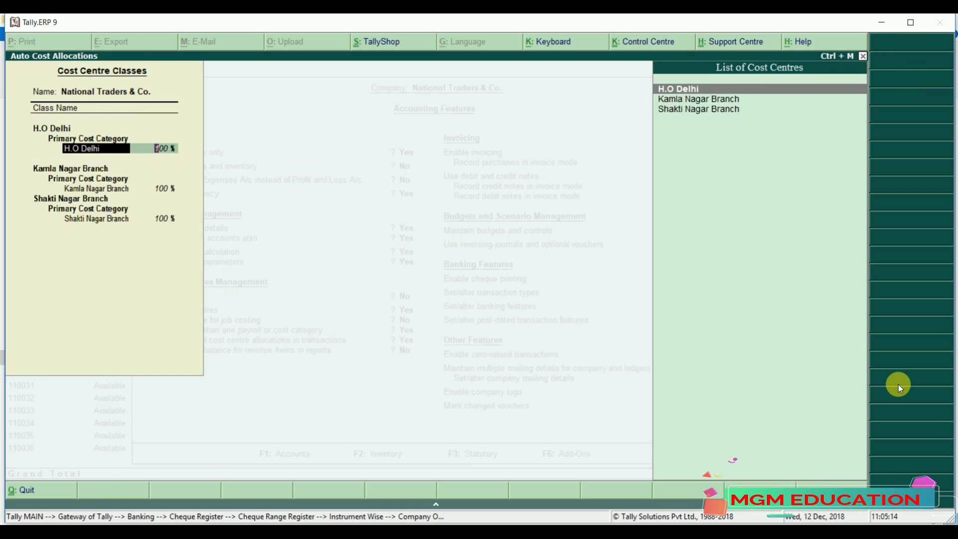
pyautogui.press('Return')
pyautogui.press('Return')
pyautogui.press('Return')
pyautogui.press('Return')
pyautogui.press('Return')
pyautogui.press('Return')
pyautogui.press('Return')
pyautogui.press('Return')
pyautogui.press('Return')
pyautogui.press('Return')
pyautogui.press('Return')
pyautogui.press('Return')
pyautogui.press('Return')
pyautogui.press('Return')
pyautogui.press('Return')
pyautogui.press('Return')
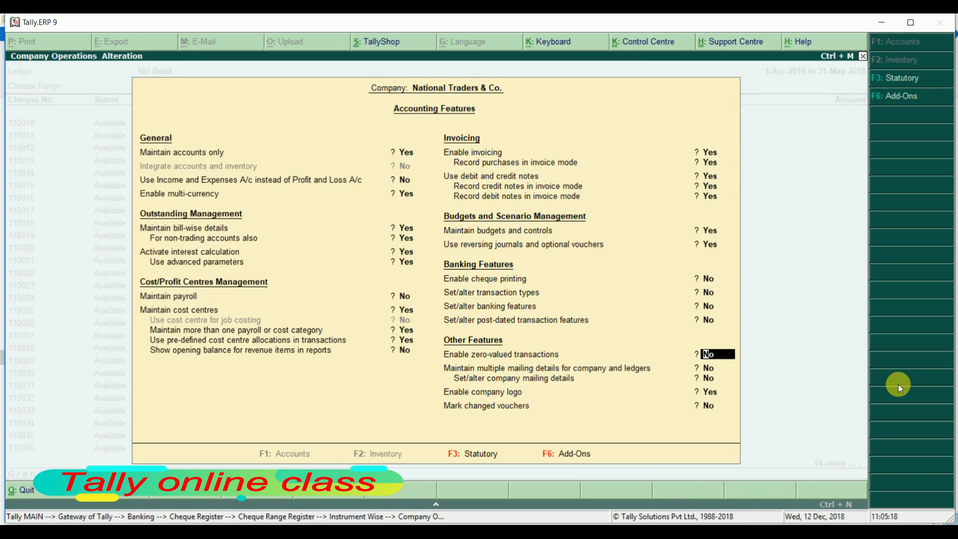
pyautogui.write('y')
pyautogui.press('Return')
# Look back through the budget, banking and other feature settings in the accounting features
pyautogui.press('Up')
pyautogui.press('Up')
pyautogui.press('Up')
pyautogui.press('Up')
pyautogui.press('Up')
pyautogui.press('Up')
pyautogui.press('Up')
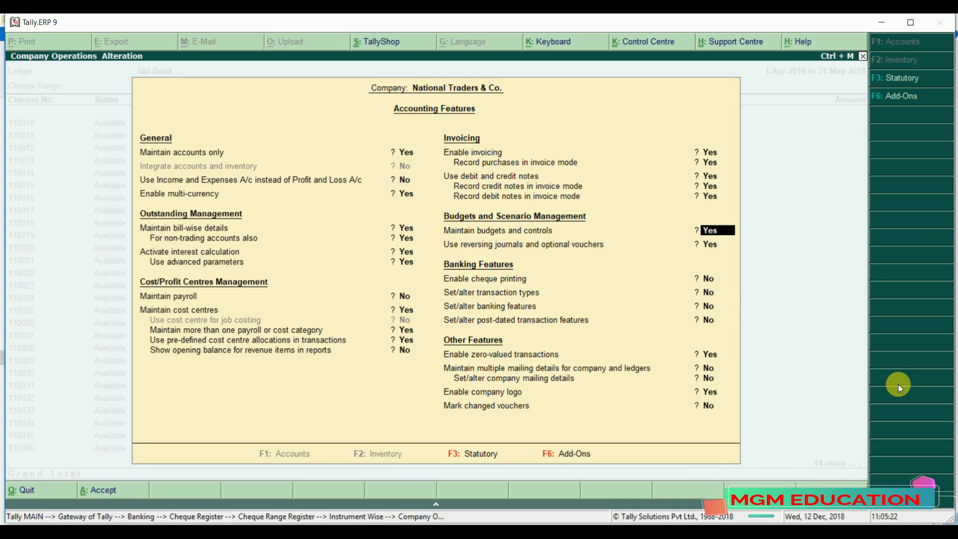
pyautogui.press('Down')
pyautogui.press('Down')
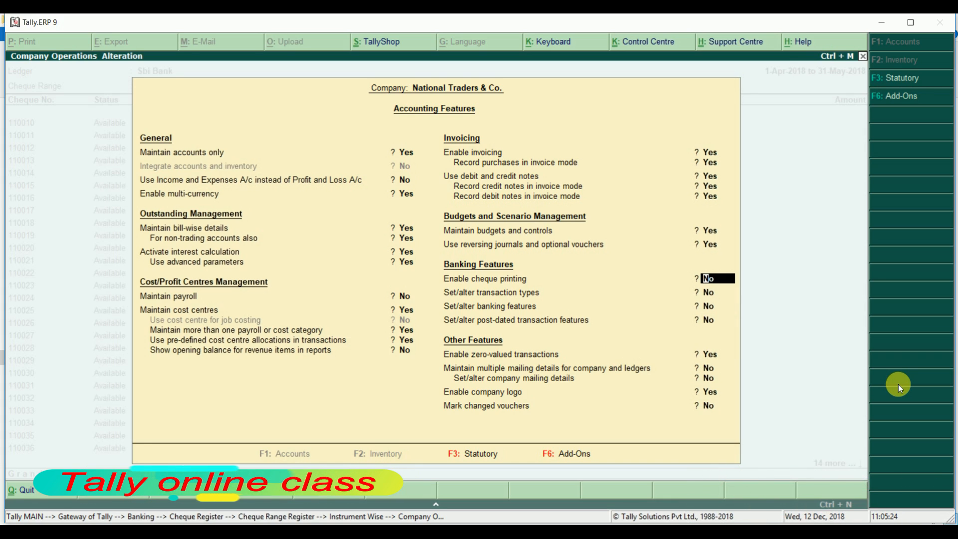
pyautogui.press('Up')
pyautogui.press('Up')
pyautogui.press('Down')
pyautogui.press('Down')
pyautogui.press('Up')
pyautogui.press('Up')
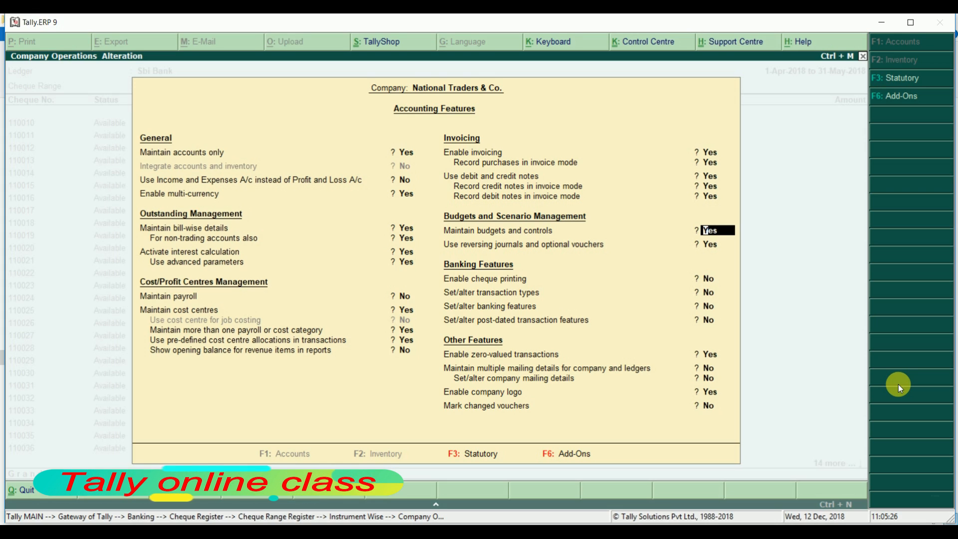
pyautogui.press('Down')
pyautogui.press('Down')
pyautogui.press('Down')
pyautogui.press('Down')
pyautogui.press('Down')
pyautogui.press('Down')
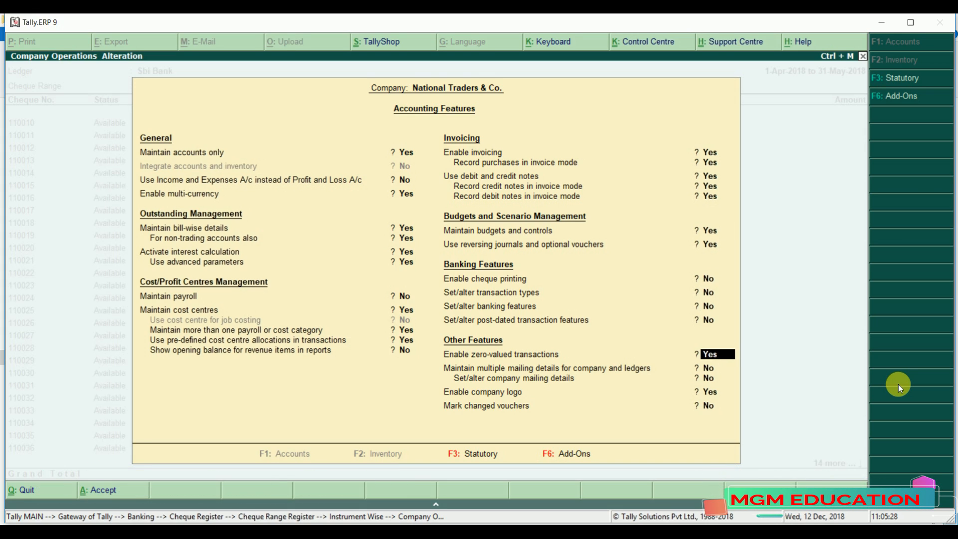
pyautogui.press('Down')
pyautogui.press('Down')
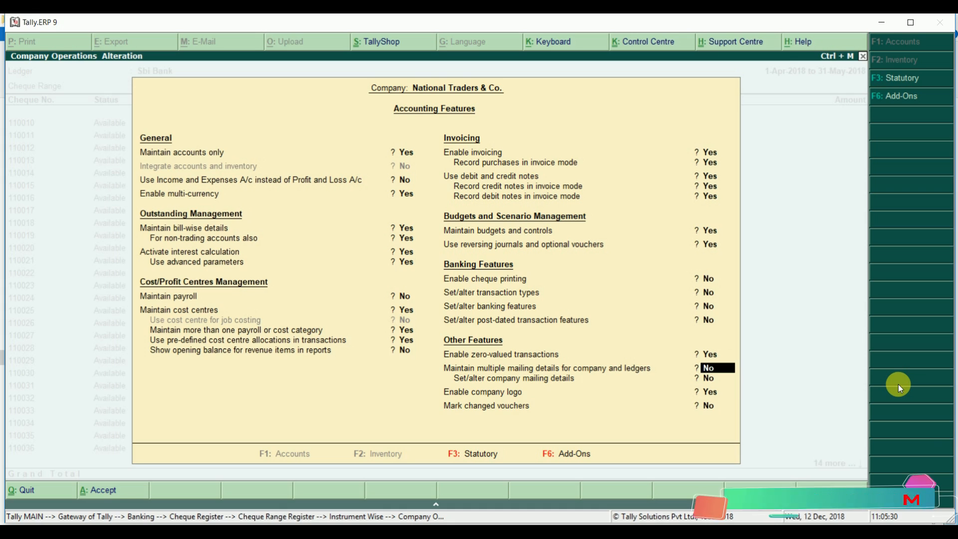
# Accept the changed accounting features and return to the list of Sbi Bank cheques
pyautogui.press('Return')
pyautogui.press('Return')
pyautogui.press('Return')
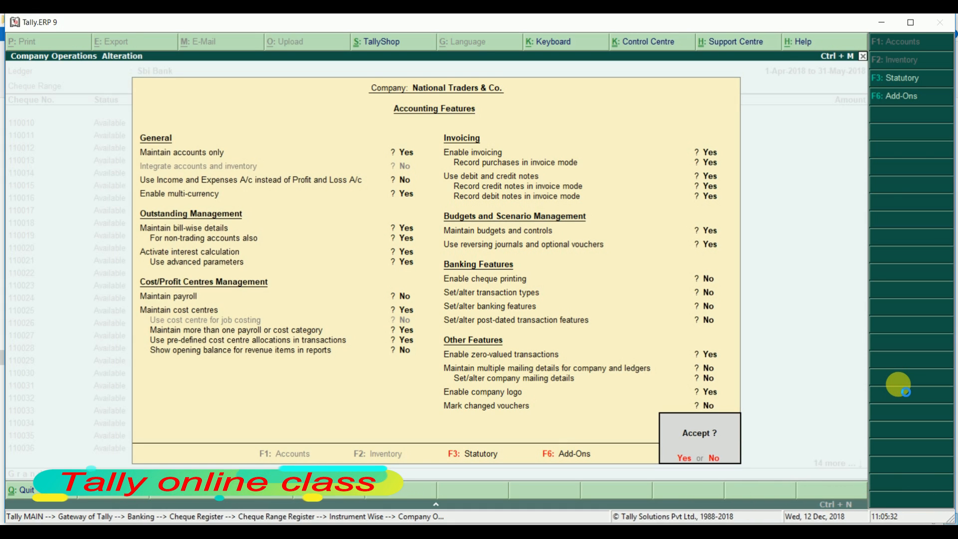
pyautogui.press('Return')
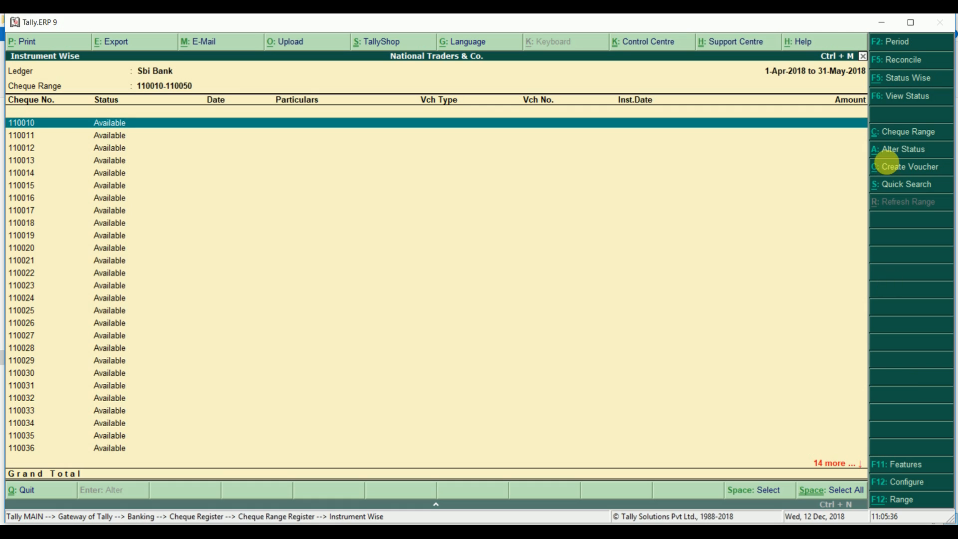
# Alter the status of cheque 110010 to Blank Cheque and set the payment voucher's cost centre class to Not Applicable
pyautogui.click(893, 150)
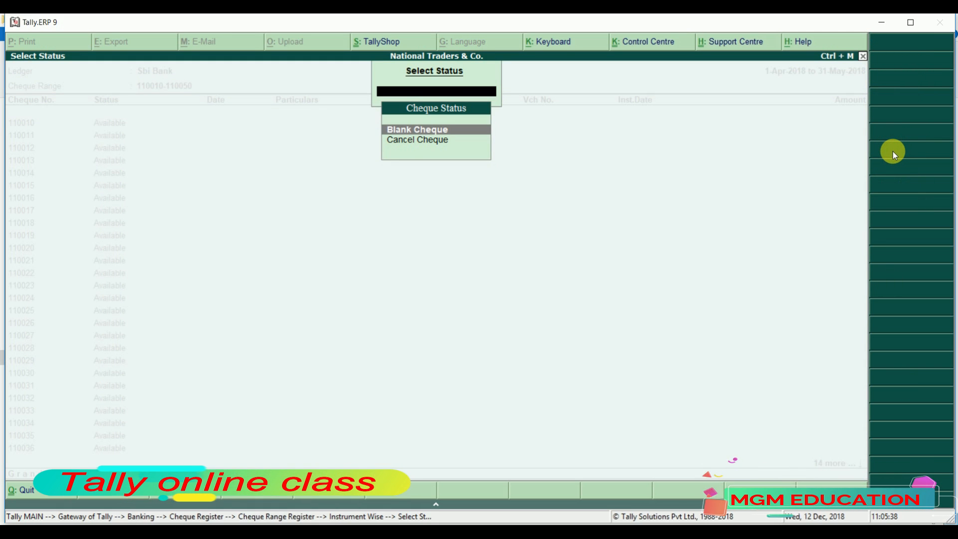
pyautogui.press('Return')
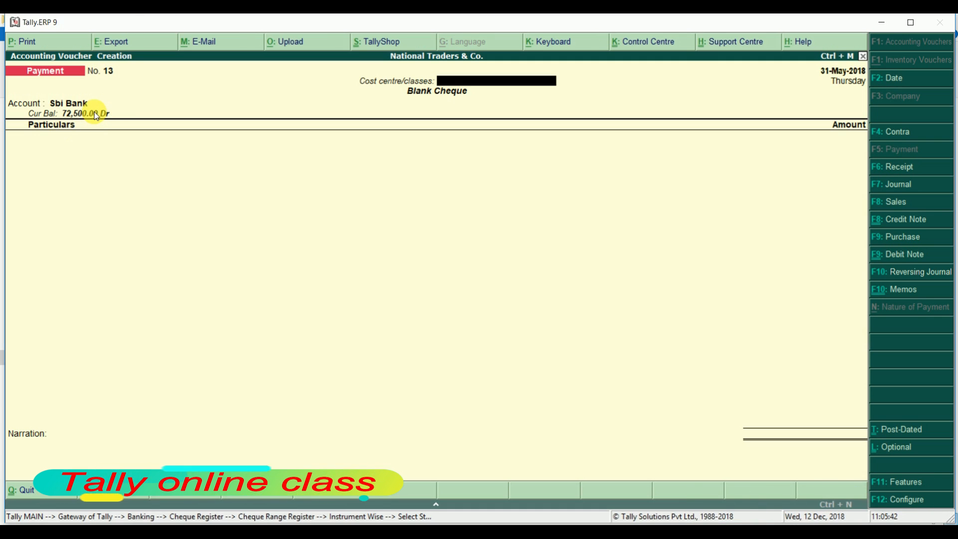
pyautogui.press('Return')
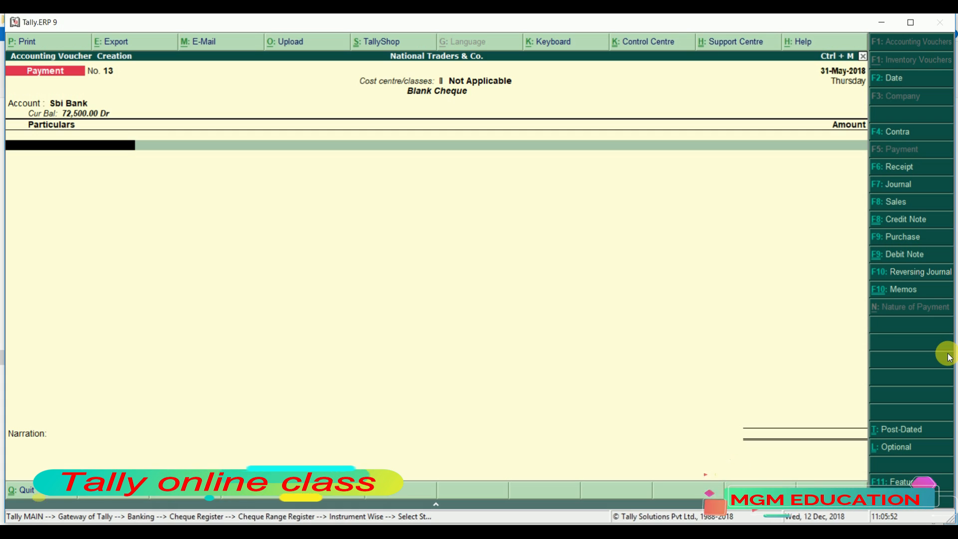
# Choose AMAN & CO. as the party in the blank cheque payment voucher and save it without an amount
pyautogui.write('A')
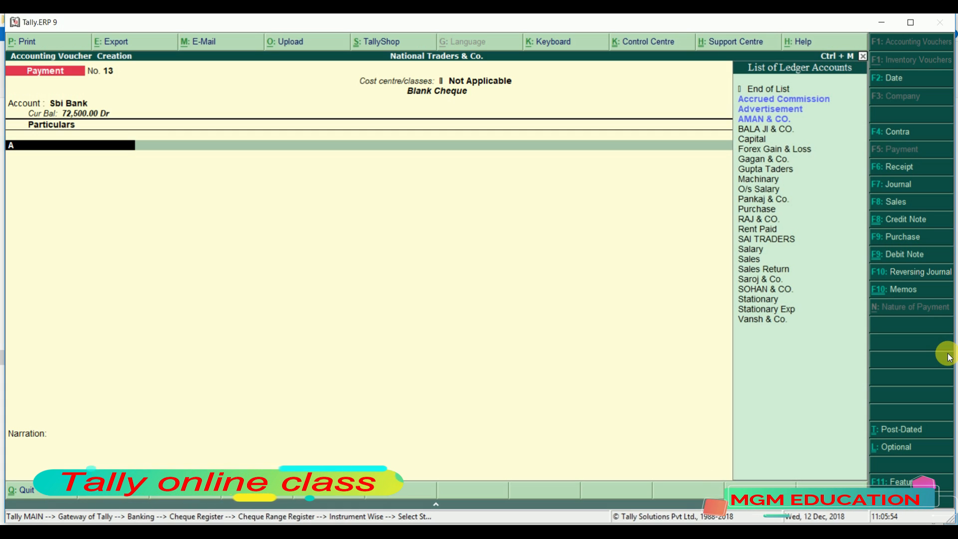
pyautogui.press('Down')
pyautogui.press('Down')
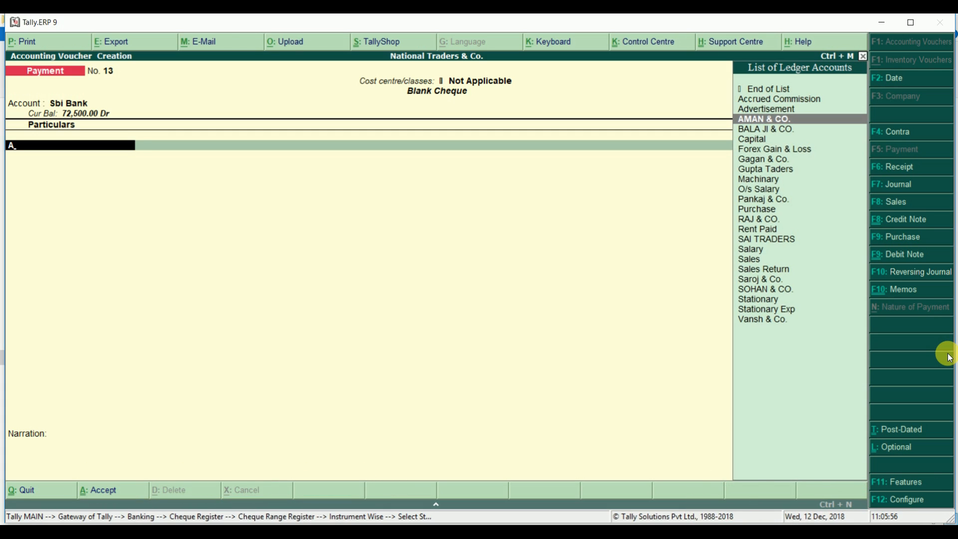
pyautogui.press('Return')
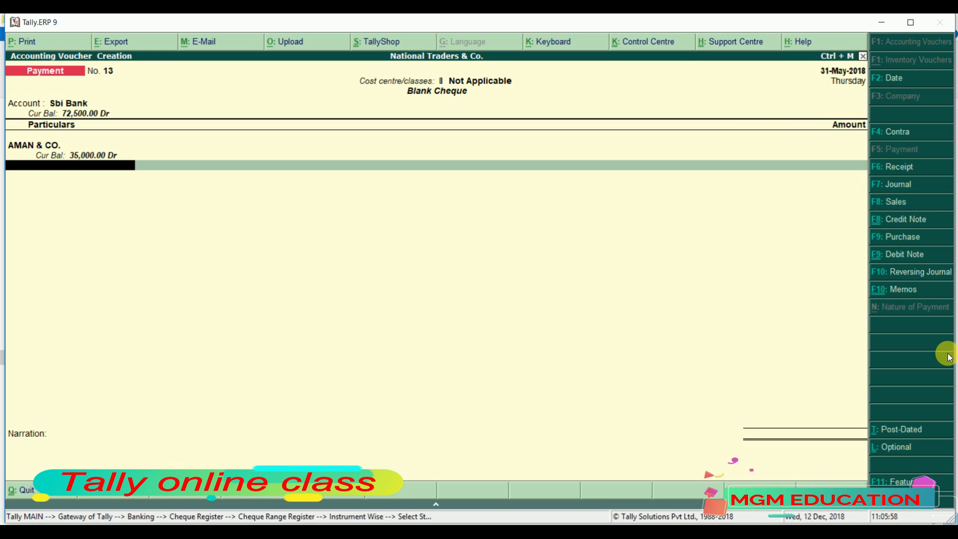
pyautogui.press('BackSpace')
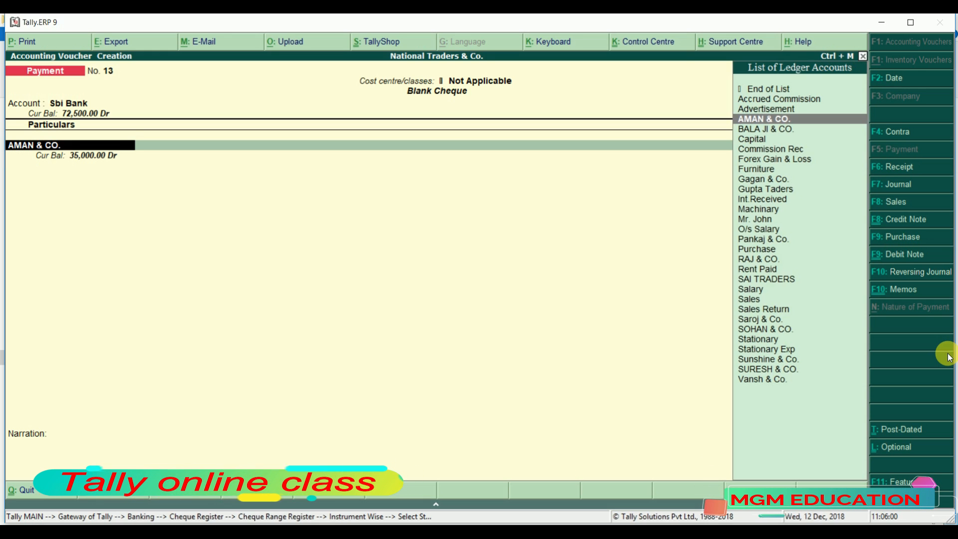
pyautogui.press('Return')
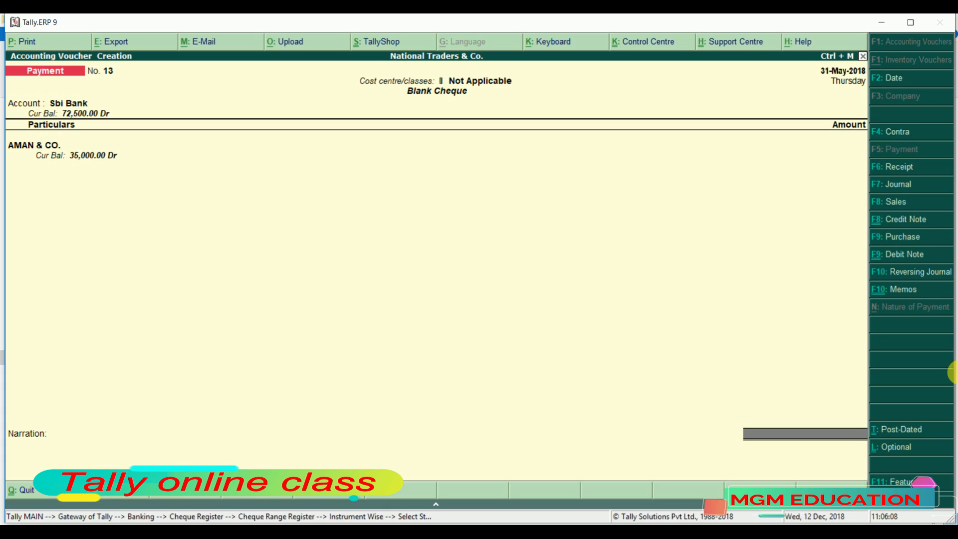
pyautogui.press('Return')
pyautogui.press('Return')
pyautogui.press('Return')
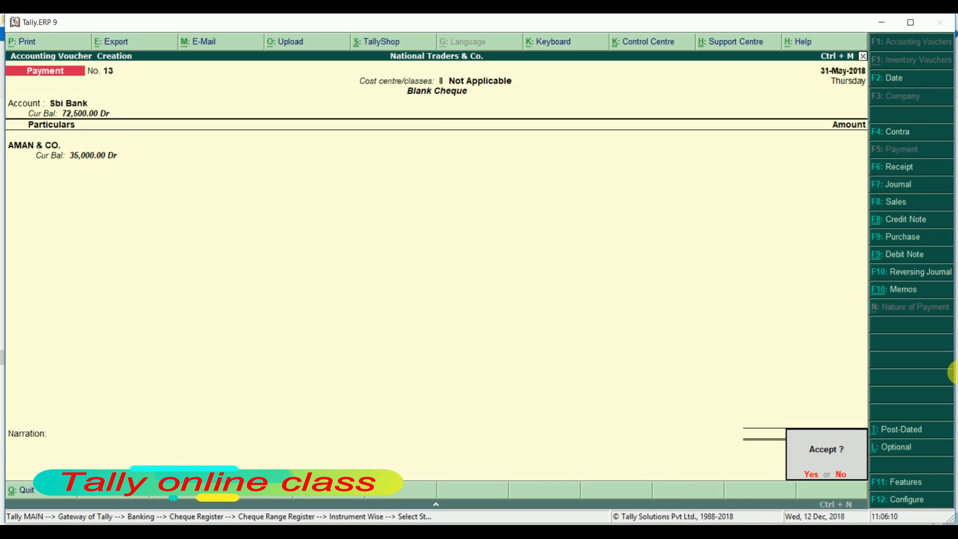
pyautogui.press('Return')
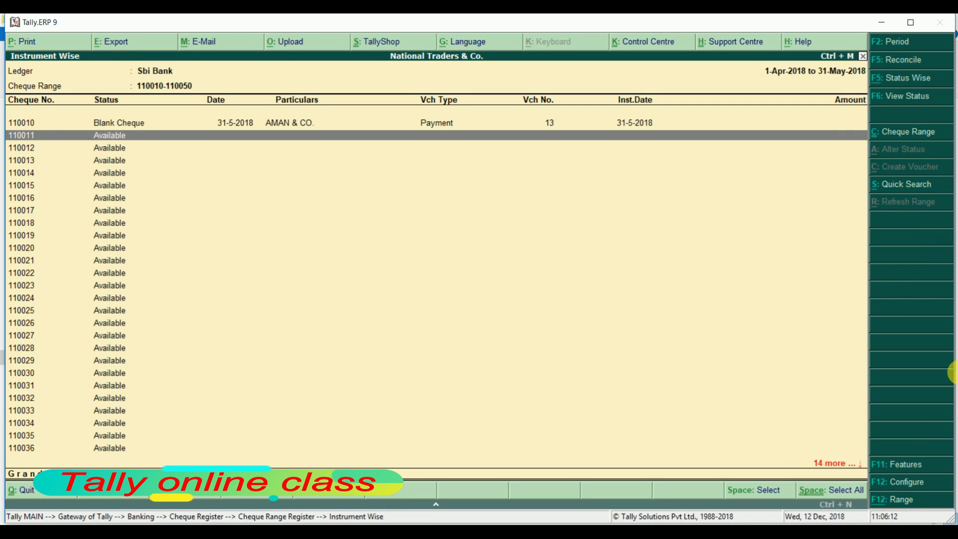
pyautogui.press('Up')
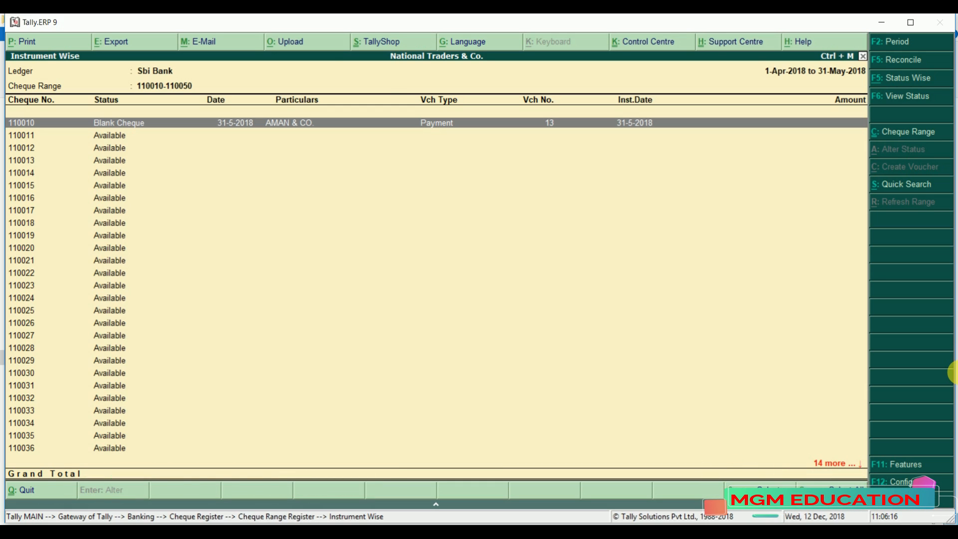
# Alter the status of cheque 110011 to Cancel Cheque, dated 31-5-2018 and without remarks
pyautogui.press('Down')
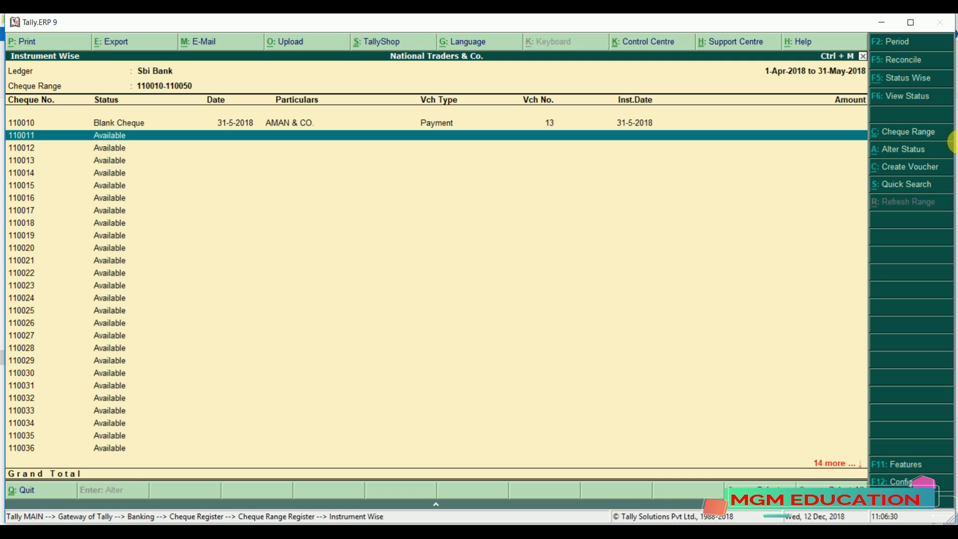
pyautogui.click(897, 150)
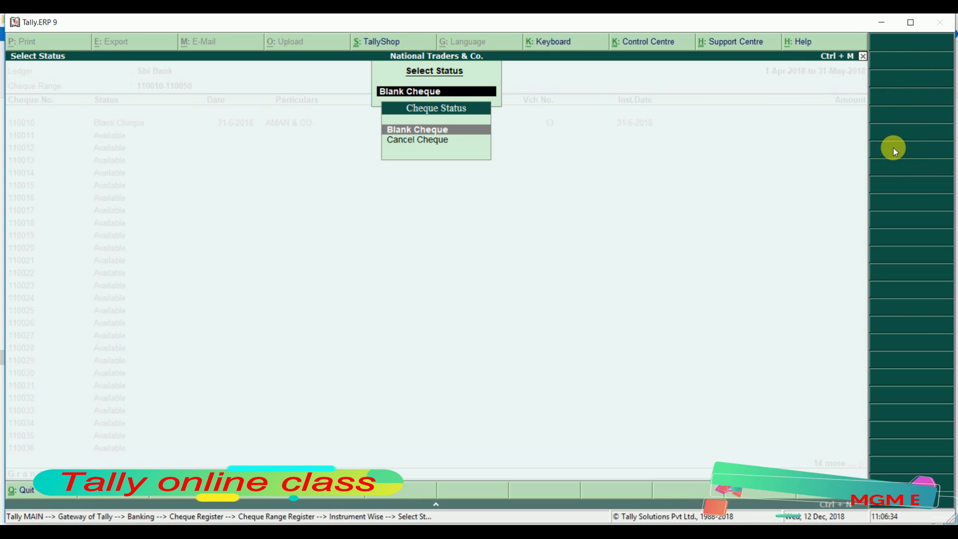
pyautogui.press('Down')
pyautogui.press('Return')
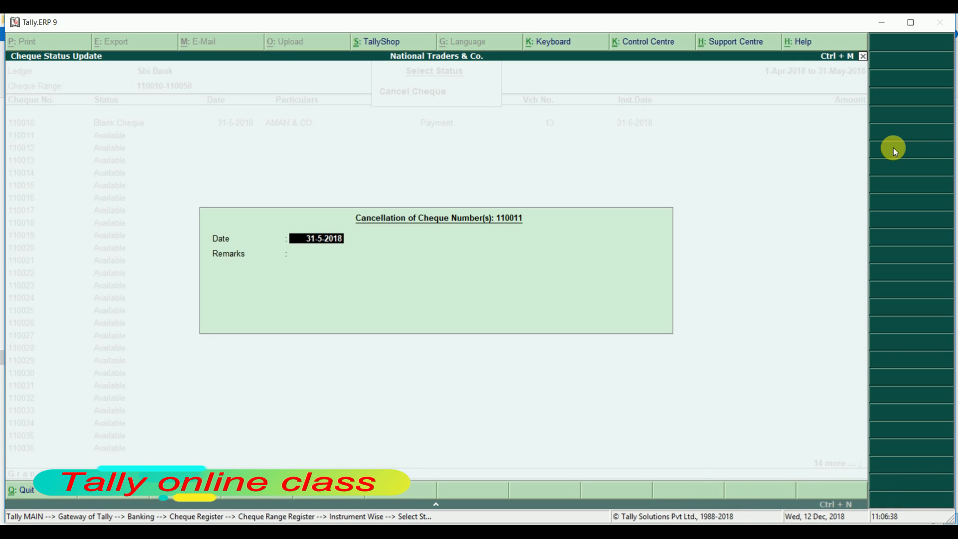
pyautogui.press('Return')
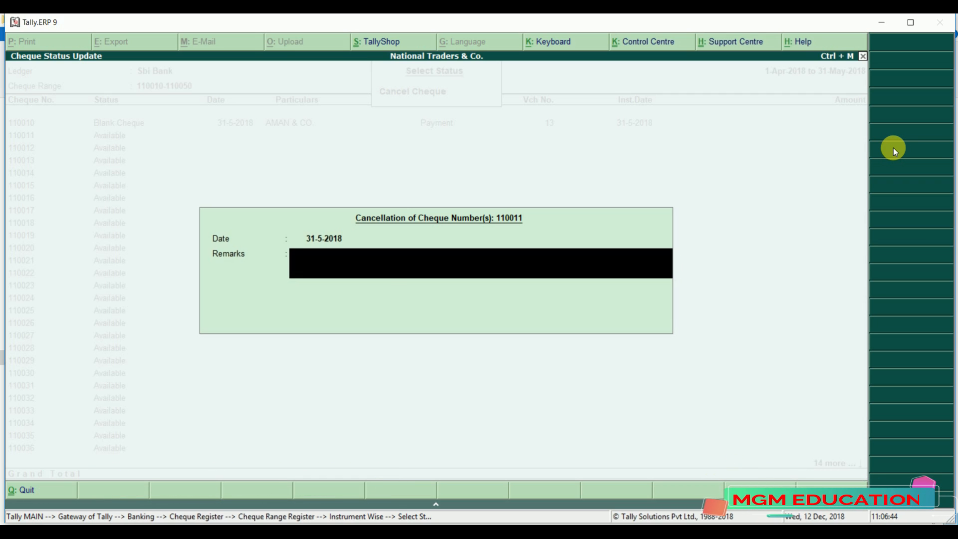
pyautogui.press('Return')
pyautogui.press('Return')
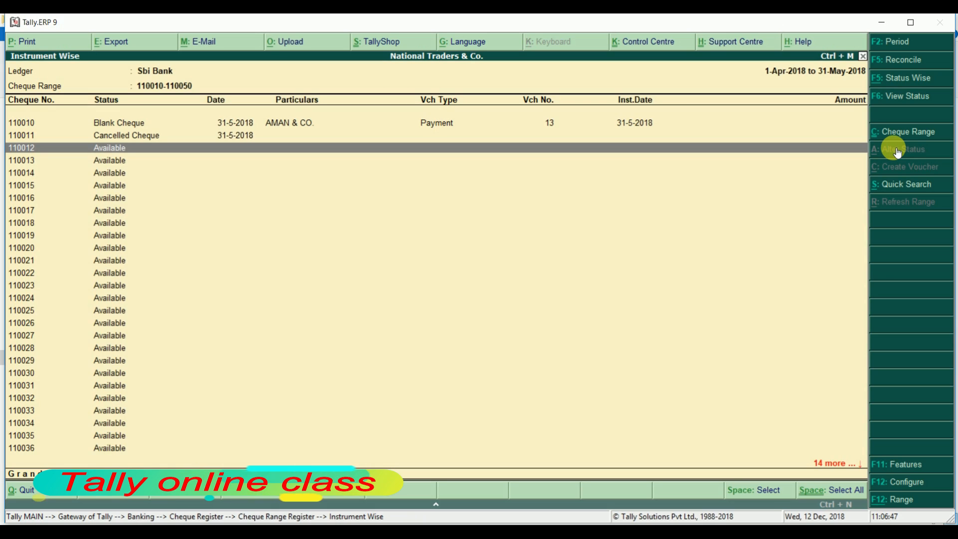
pyautogui.press('Up')
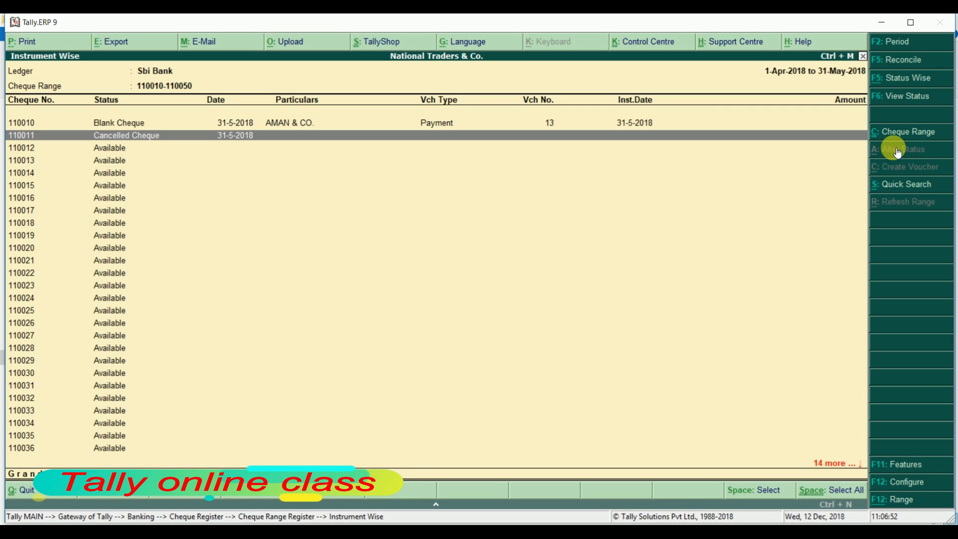
pyautogui.press('Down')
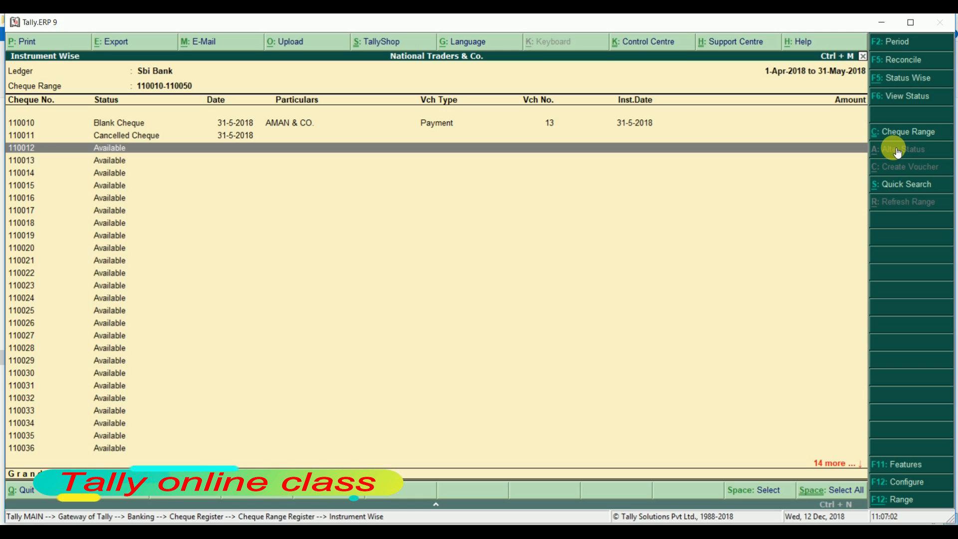
# Return to the Gateway of Tally and start a payment voucher with the cost centre class Not Applicable
pyautogui.press('Escape')
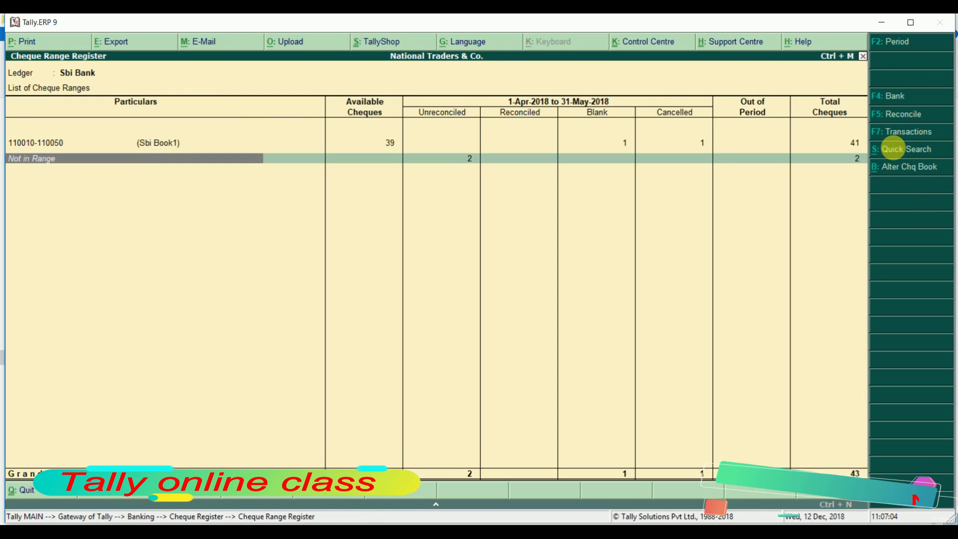
pyautogui.press('Escape')
pyautogui.press('Escape')
pyautogui.press('Escape')
pyautogui.press('Up')
pyautogui.press('Up')
pyautogui.press('Up')
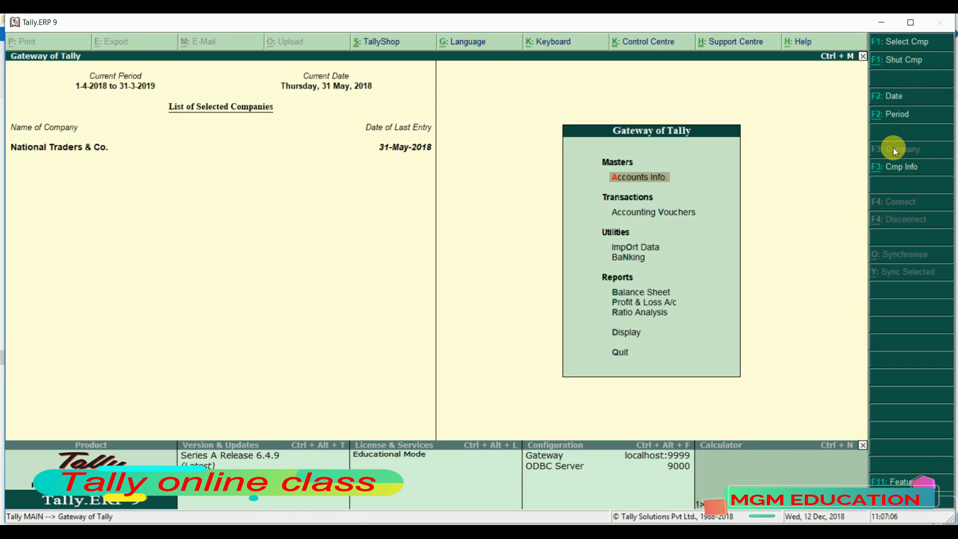
pyautogui.press('Down')
pyautogui.press('Return')
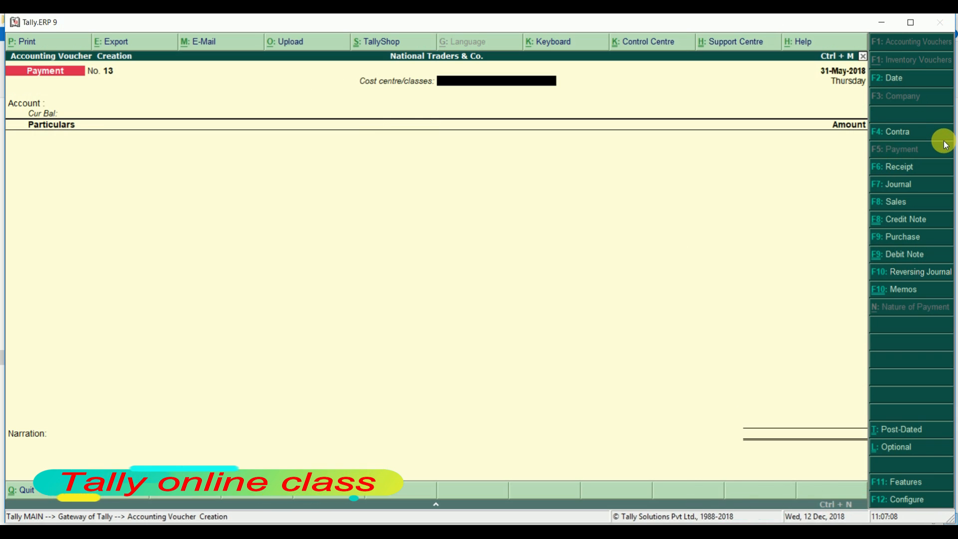
pyautogui.press('Return')
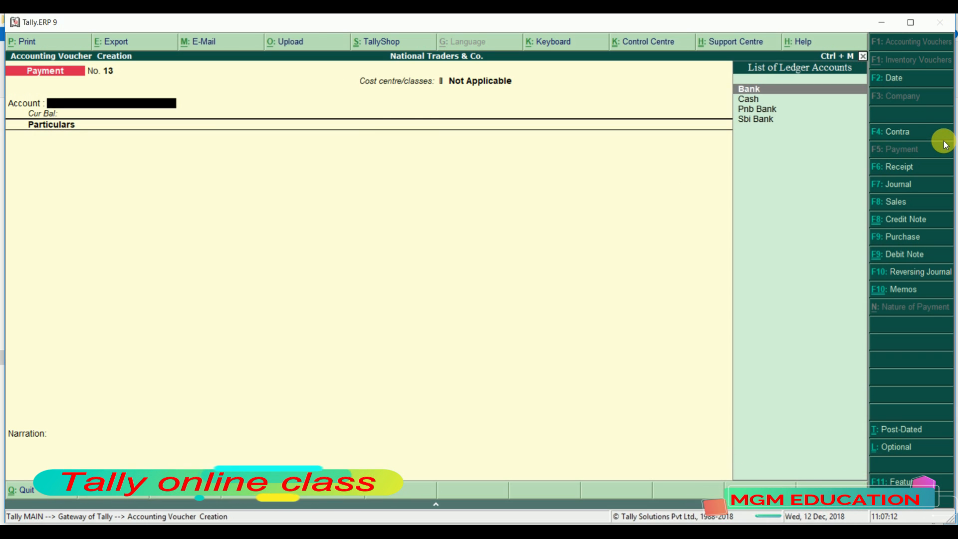
# Set Sbi Bank as the payment account and BALA JI & CO. as the party being paid
pyautogui.press('Down')
pyautogui.press('Down')
pyautogui.press('Down')
pyautogui.press('Return')
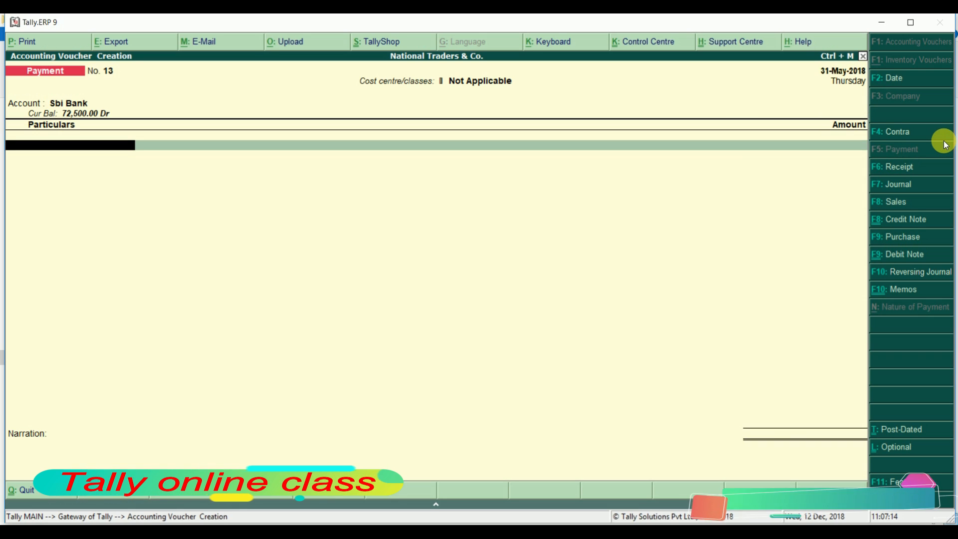
pyautogui.press('Down')
pyautogui.press('Down')
pyautogui.press('Down')
pyautogui.press('Down')
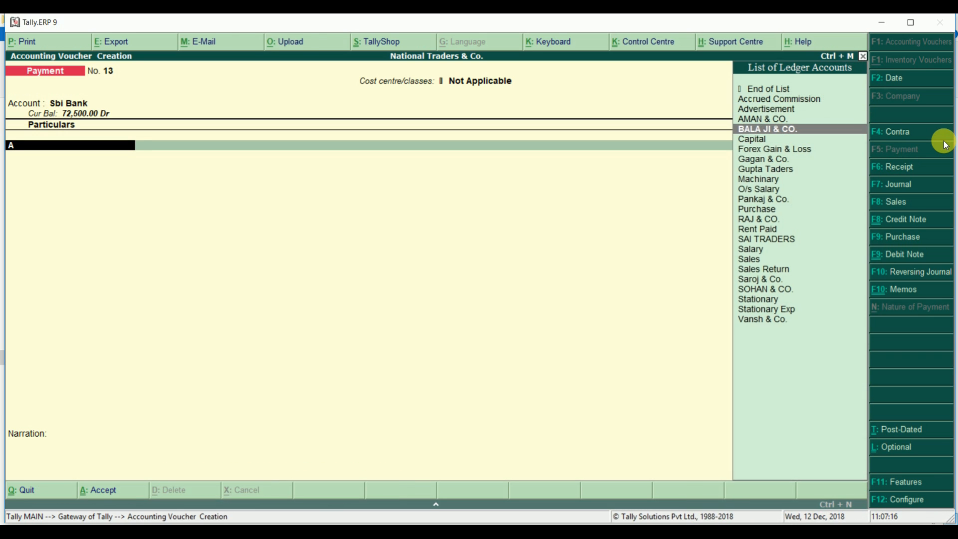
pyautogui.press('Return')
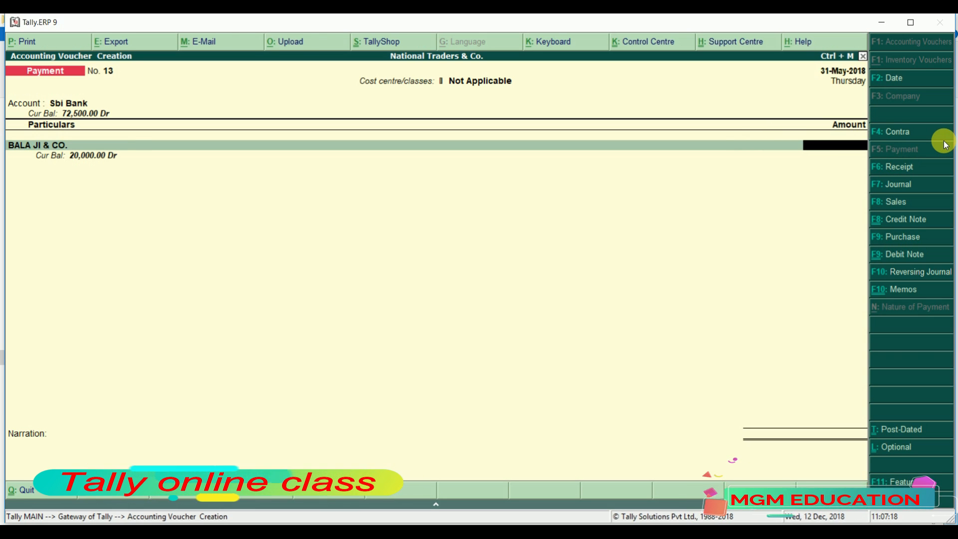
# Enter 5000 as the amount paid to BALA JI & CO. and adjust it against pending bill 4
pyautogui.write('5,00')
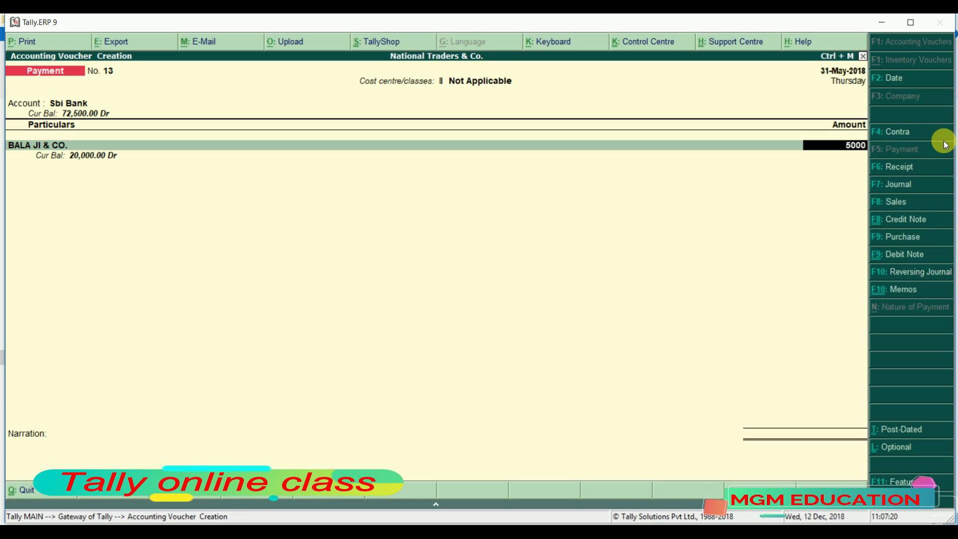
pyautogui.write('0')
pyautogui.press('Return')
pyautogui.press('Return')
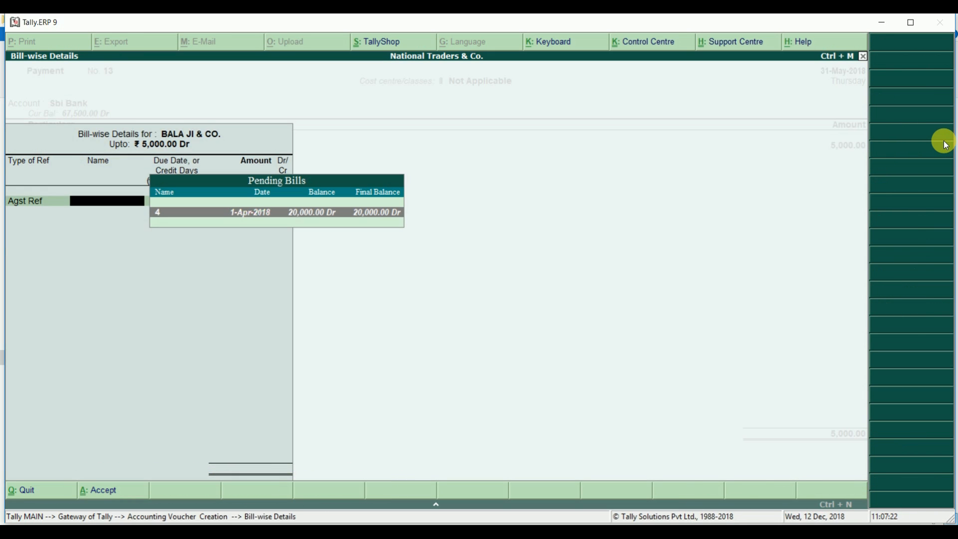
pyautogui.press('Return')
pyautogui.press('BackSpace')
pyautogui.press('BackSpace')
pyautogui.press('BackSpace')
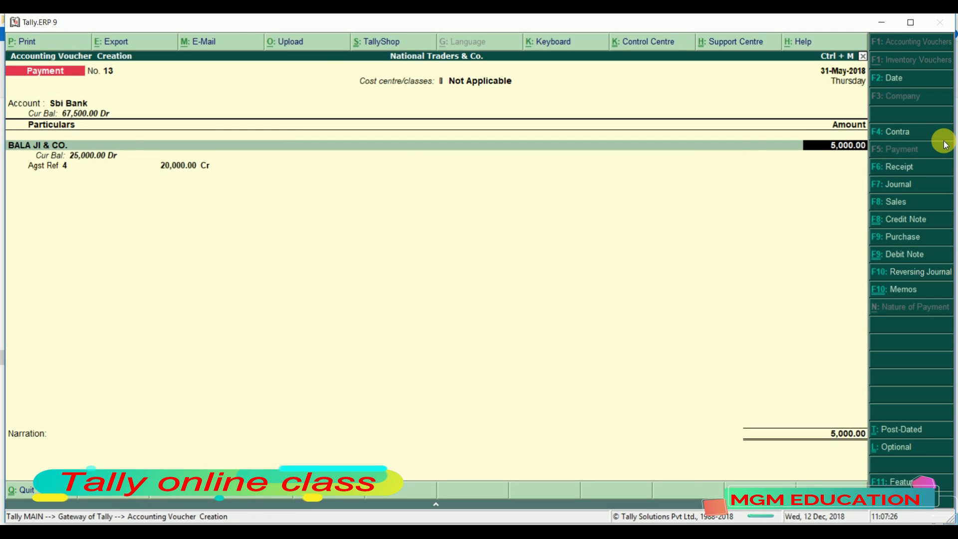
# Try Gagan & Co. as the party while keeping the bill 4 reference, and discard the unsaved voucher
pyautogui.press('BackSpace')
pyautogui.press('Down')
pyautogui.press('Down')
pyautogui.press('Down')
pyautogui.press('Down')
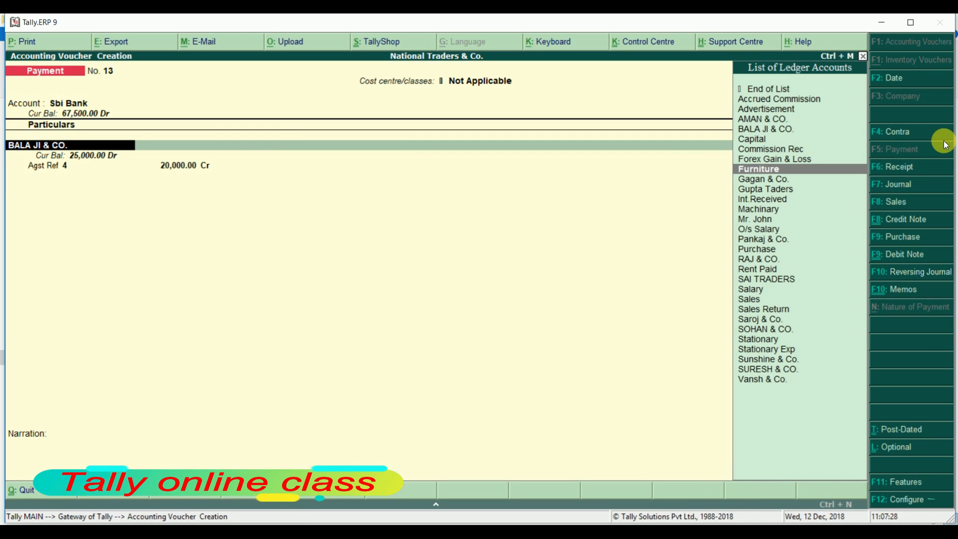
pyautogui.press('Down')
pyautogui.press('Return')
pyautogui.press('Return')
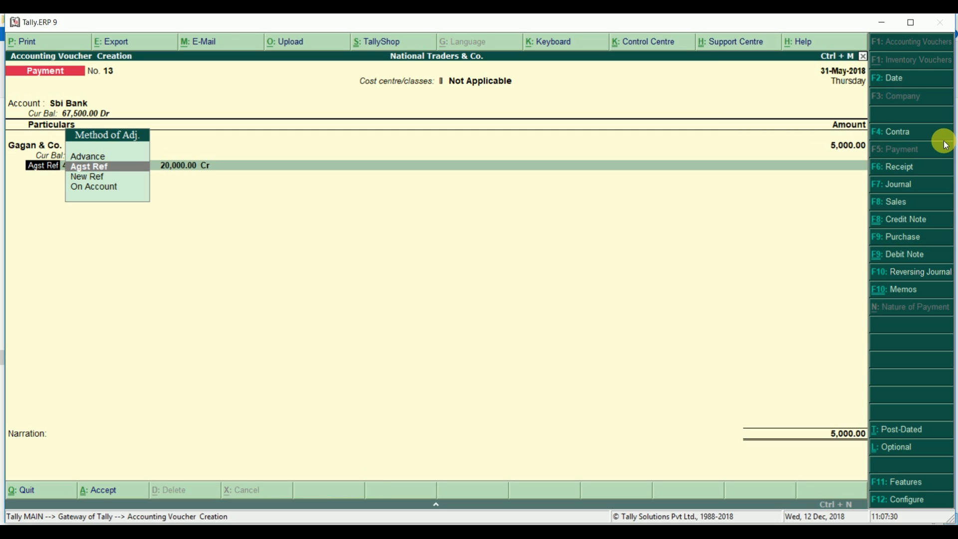
pyautogui.press('Return')
pyautogui.press('Return')
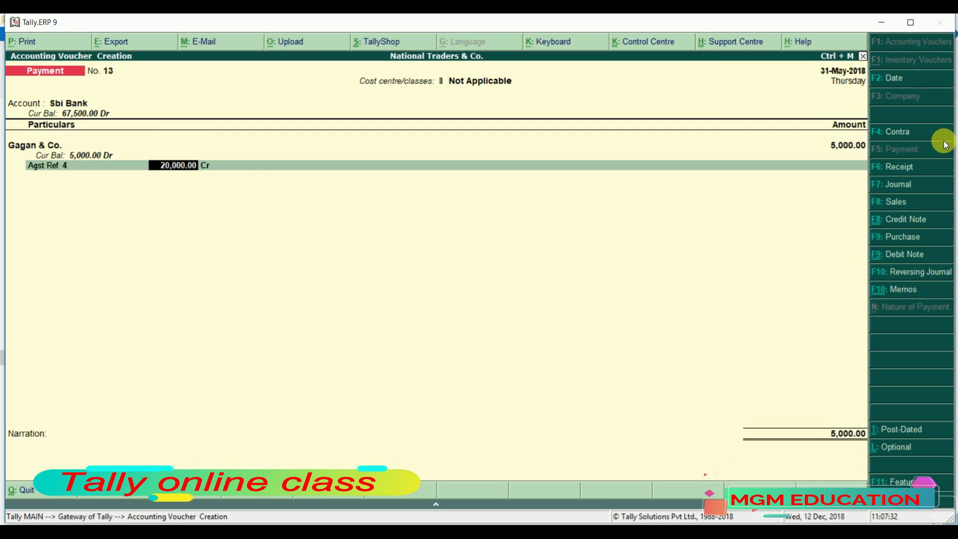
pyautogui.press('Return')
pyautogui.press('Return')
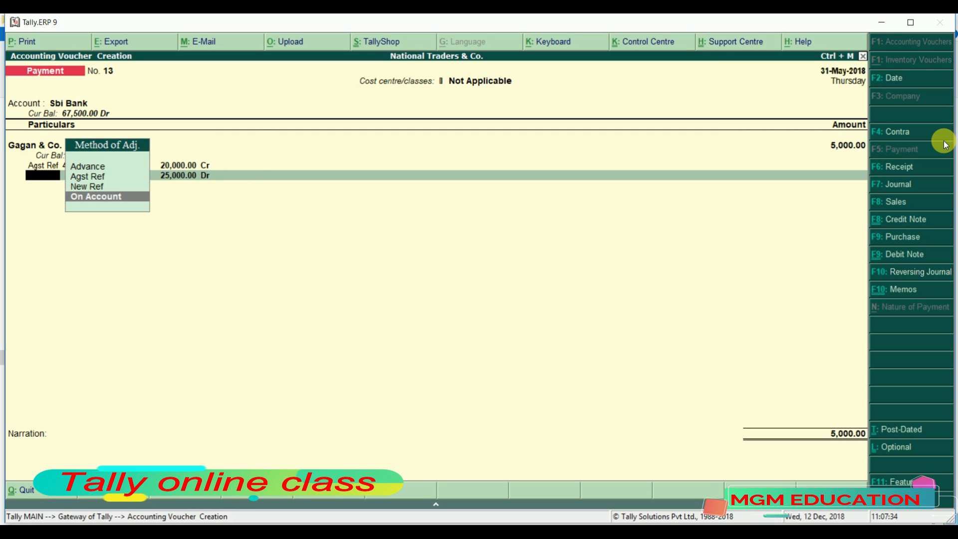
pyautogui.press('Escape')
pyautogui.press('y')
# Start a new payment voucher with cost centre class Not Applicable and Sbi Bank as the payment account
pyautogui.press('Return')
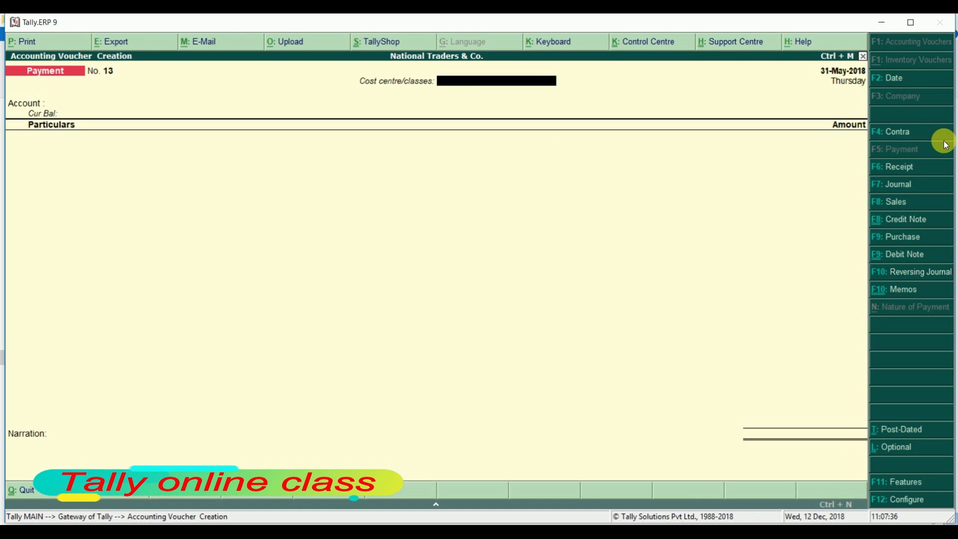
pyautogui.write('A')
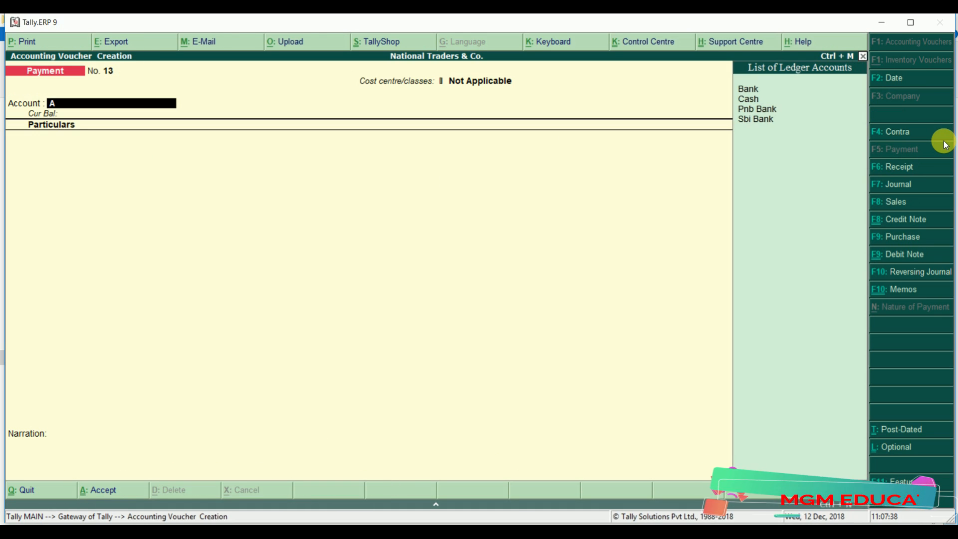
pyautogui.press('Down')
pyautogui.press('Down')
pyautogui.press('Down')
pyautogui.press('Down')
pyautogui.press('Return')
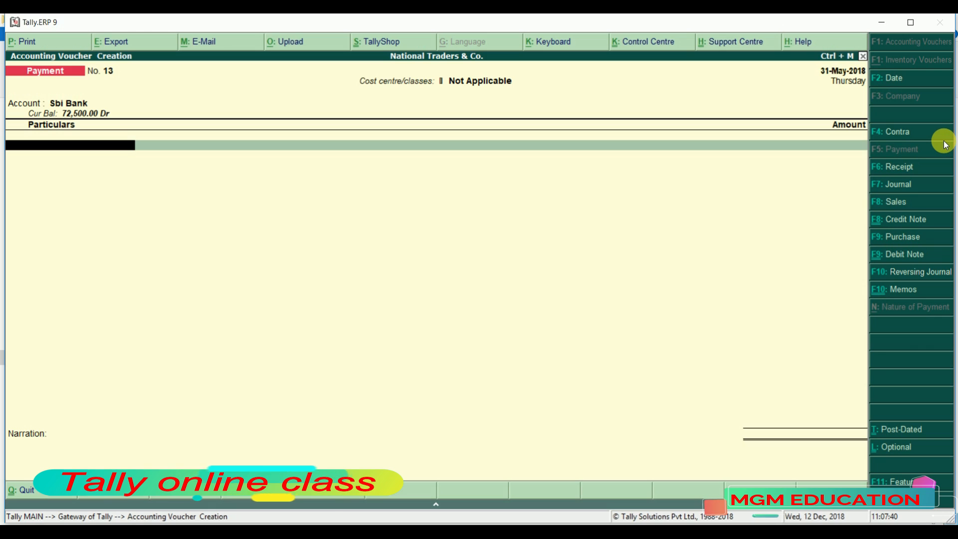
# Start creating a ledger from within the voucher and name it Sahita &Co
pyautogui.hotkey('alt', 'c')
pyautogui.write('Sa')
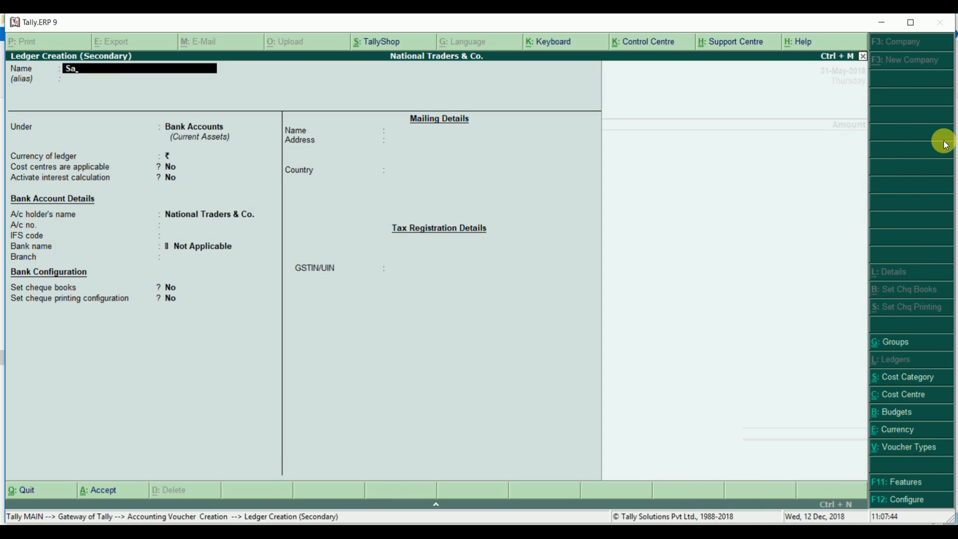
pyautogui.write('hita &Co.')
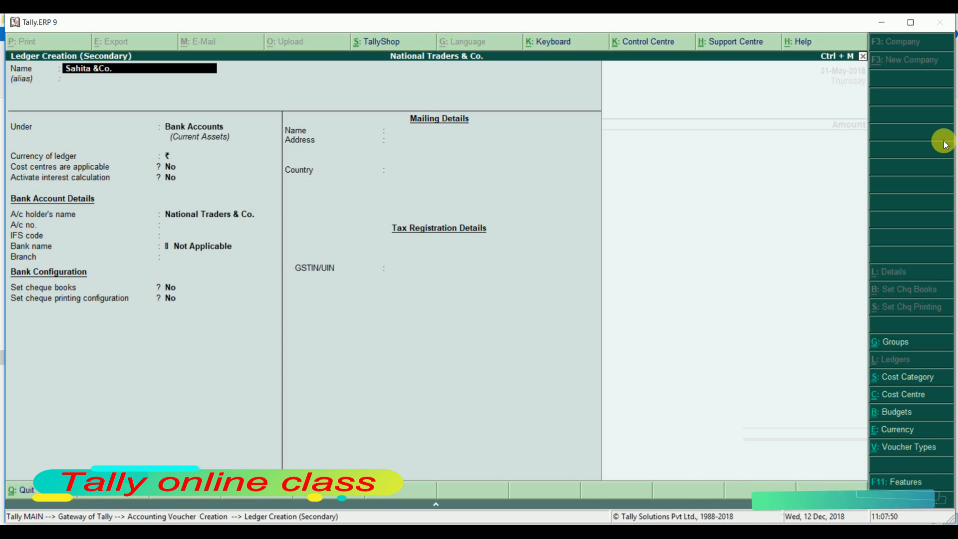
pyautogui.press('Return')
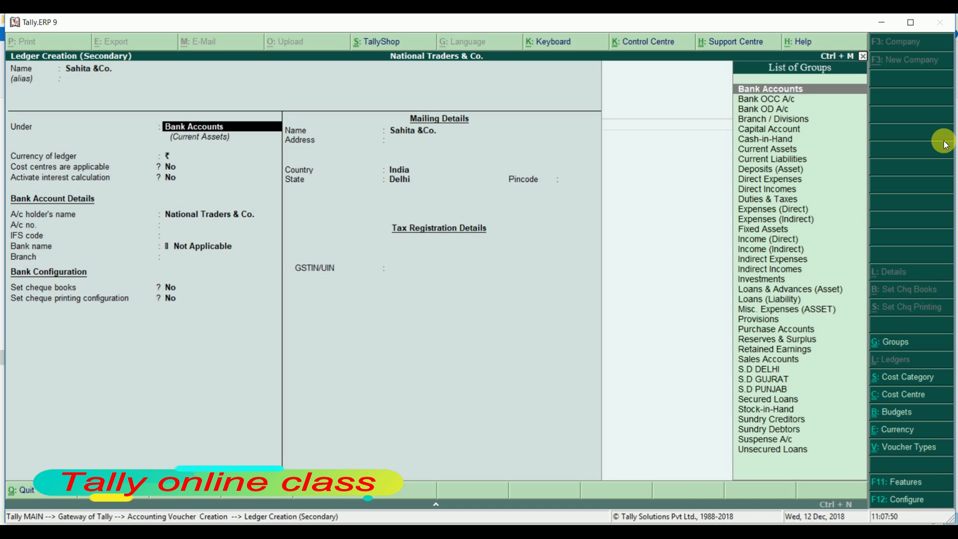
# Place the new ledger under Sundry Creditors, save it with the default details and use it as the voucher's party
pyautogui.press('Return')
pyautogui.press('BackSpace')
pyautogui.write('S')
pyautogui.press('Down')
pyautogui.press('Down')
pyautogui.press('Down')
pyautogui.press('Down')
pyautogui.press('Down')
pyautogui.press('Down')
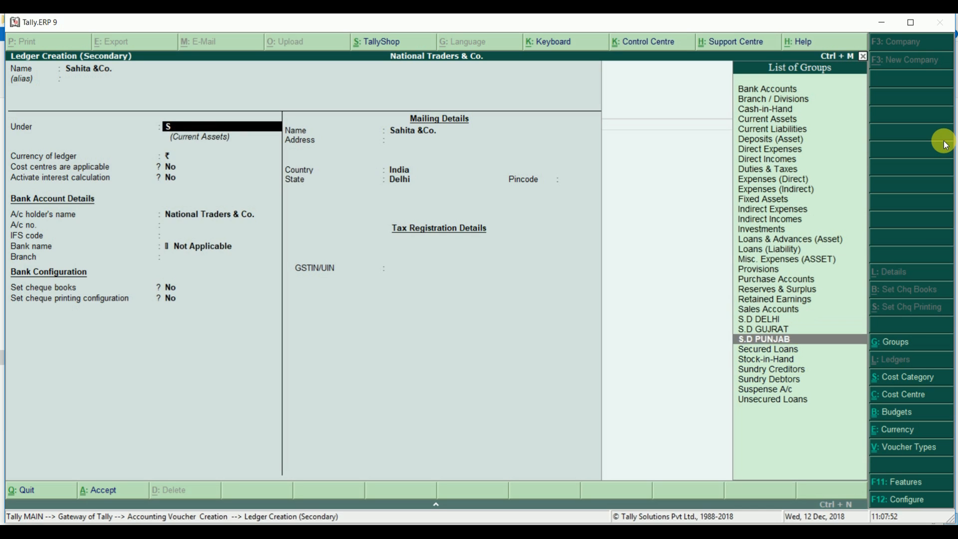
pyautogui.press('Return')
pyautogui.press('Return')
pyautogui.press('Return')
pyautogui.press('Return')
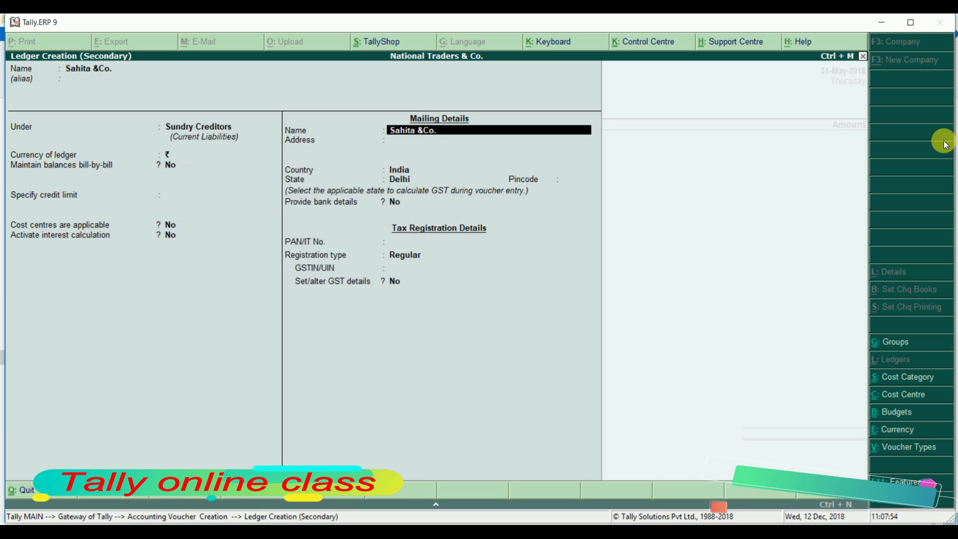
pyautogui.hotkey('ctrl', 'a')
pyautogui.press('Return')
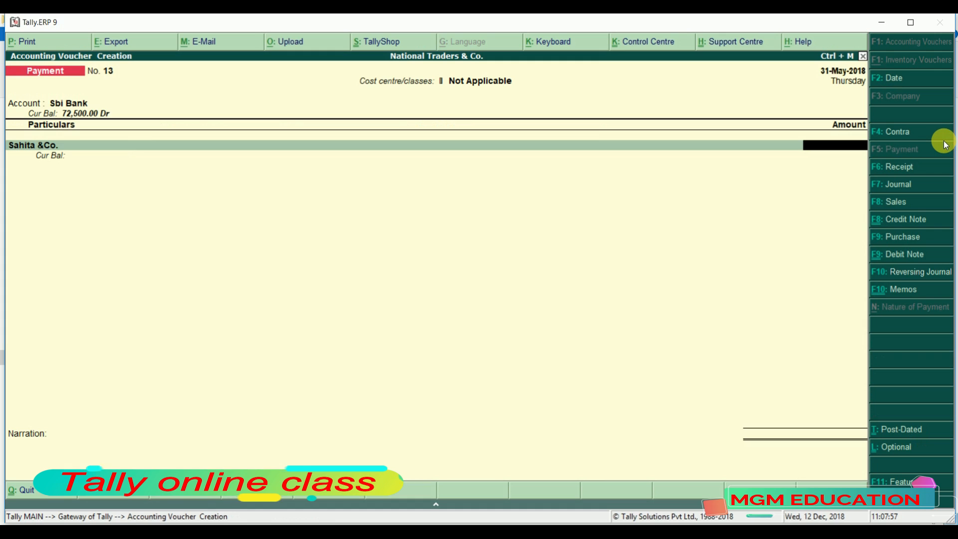
# Enter 5000 as the amount paid to Sahita &Co. and check the cheque range in Sbi Bank's bank allocation
pyautogui.write('5000')
pyautogui.press('Return')
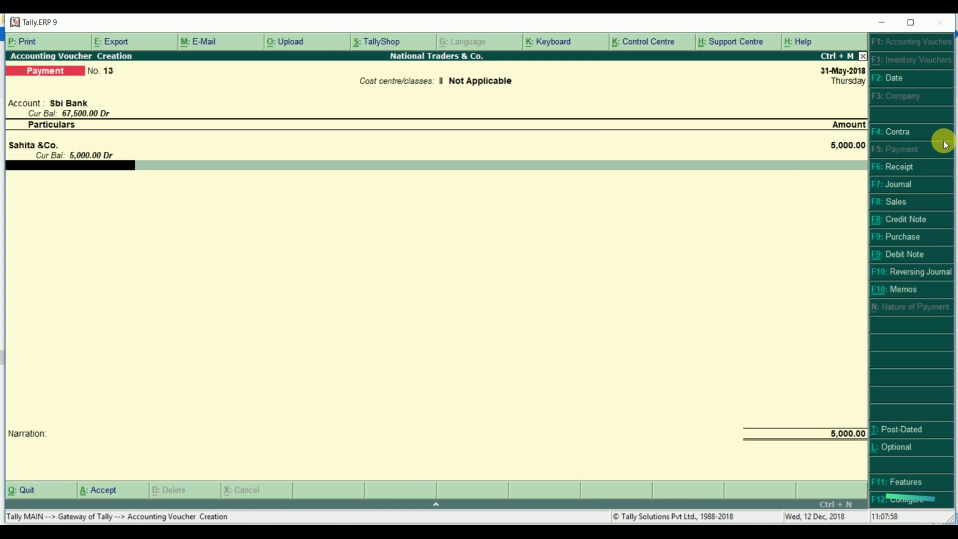
pyautogui.press('Return')
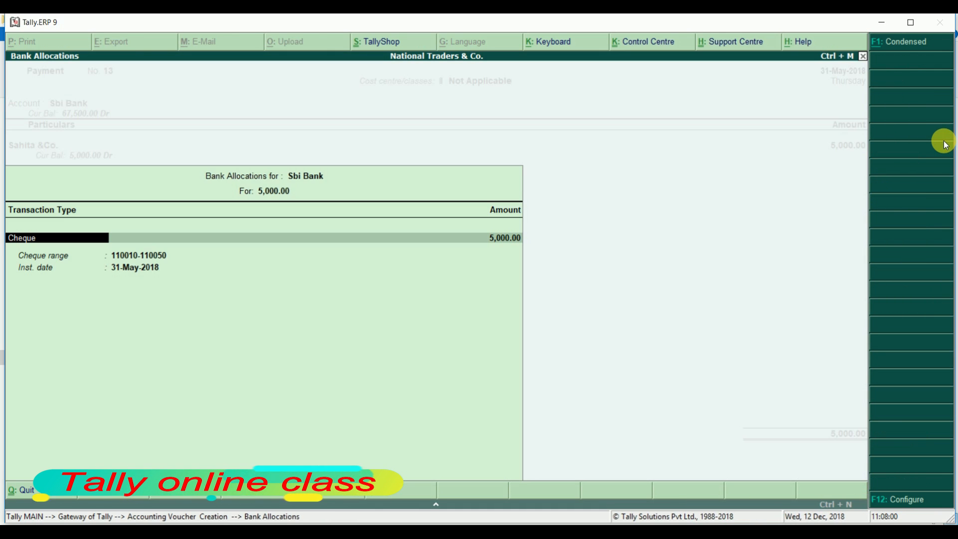
pyautogui.press('Return')
pyautogui.press('Return')
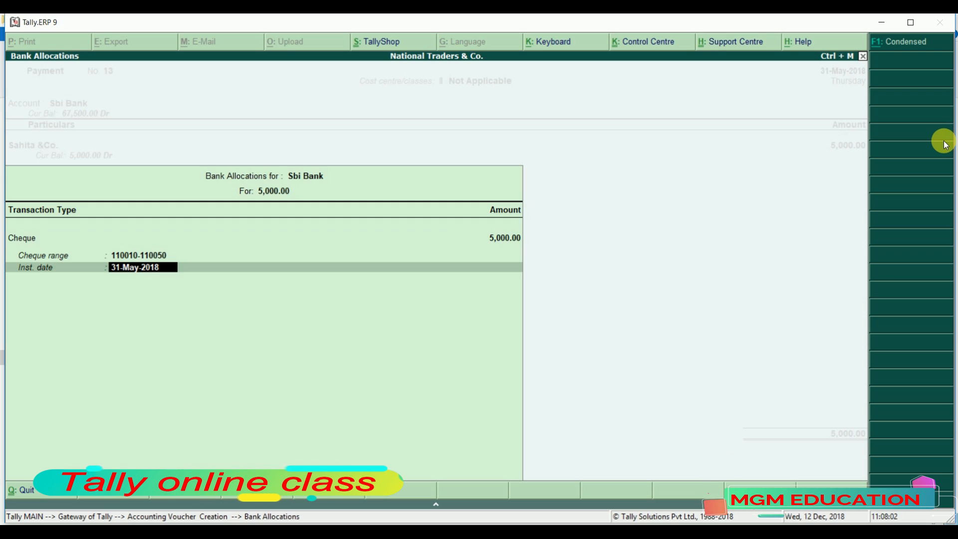
pyautogui.press('BackSpace')
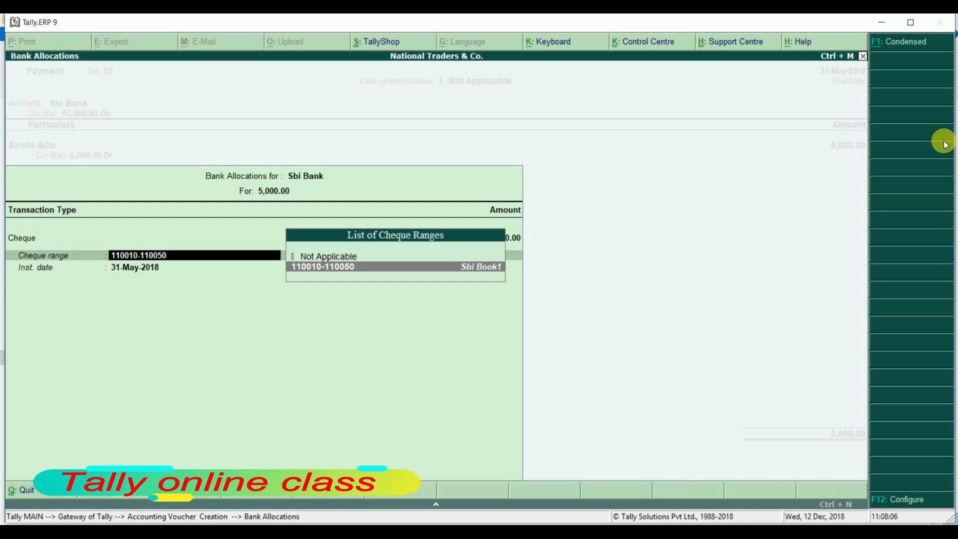
pyautogui.press('BackSpace')
pyautogui.press('Escape')
pyautogui.press('y')
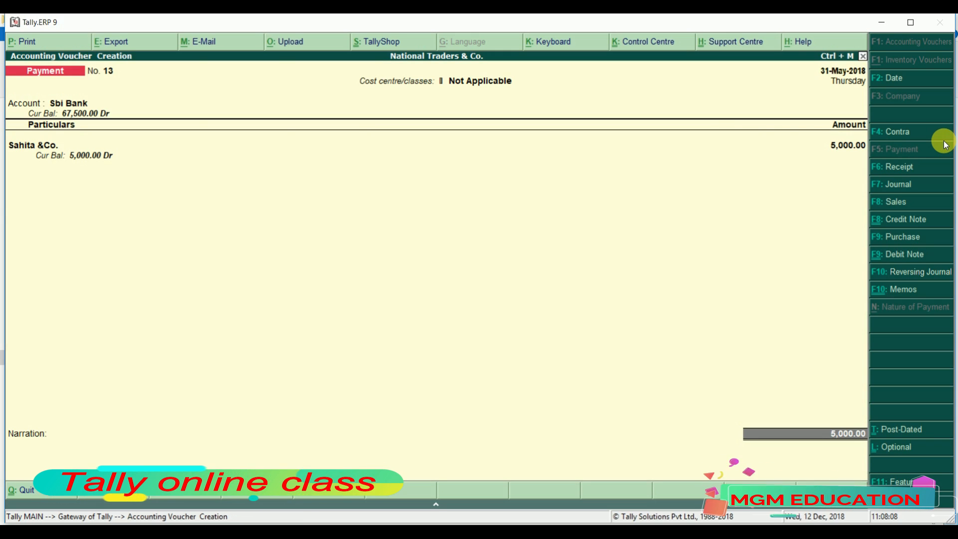
# Examine the bank allocation options in the payment voucher configuration, including auto cheque numbering and cheque range selection
pyautogui.press('F12')
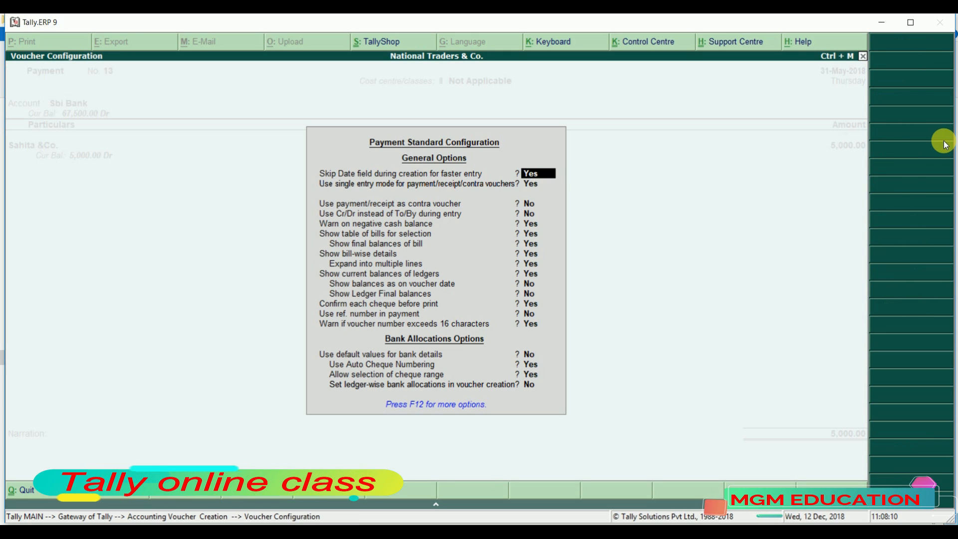
pyautogui.press('Down')
pyautogui.press('Down')
pyautogui.press('Down')
pyautogui.press('Down')
pyautogui.press('Down')
pyautogui.press('Down')
pyautogui.press('Down')
pyautogui.press('Down')
pyautogui.press('Down')
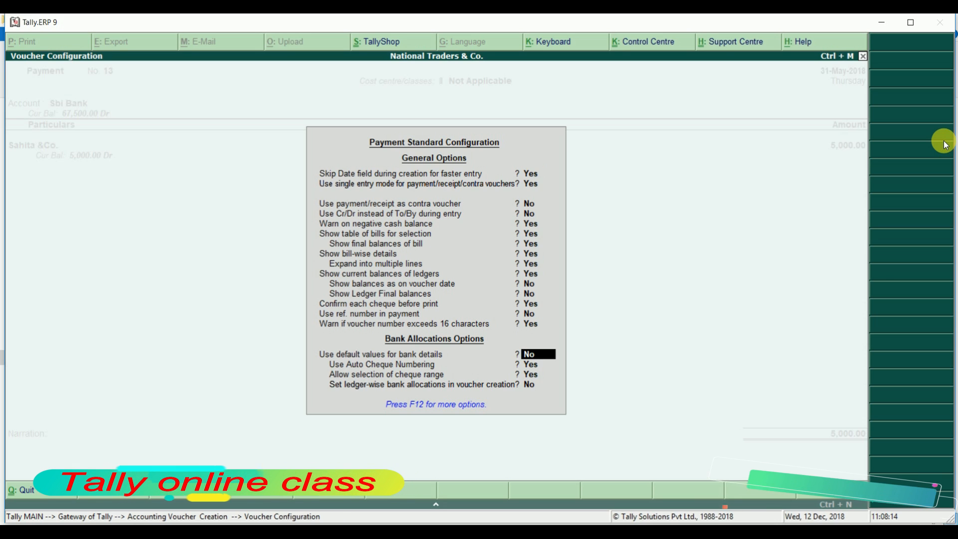
pyautogui.press('Down')
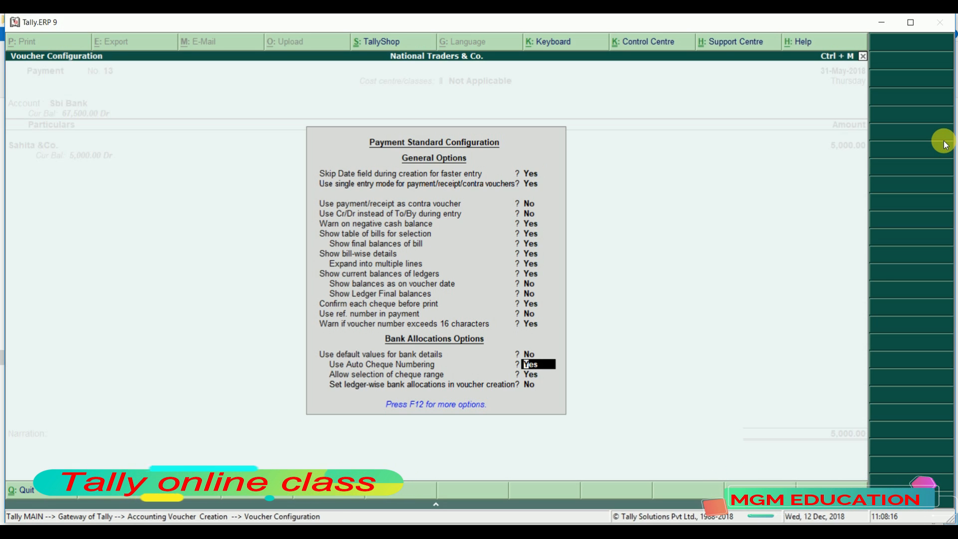
pyautogui.press('Down')
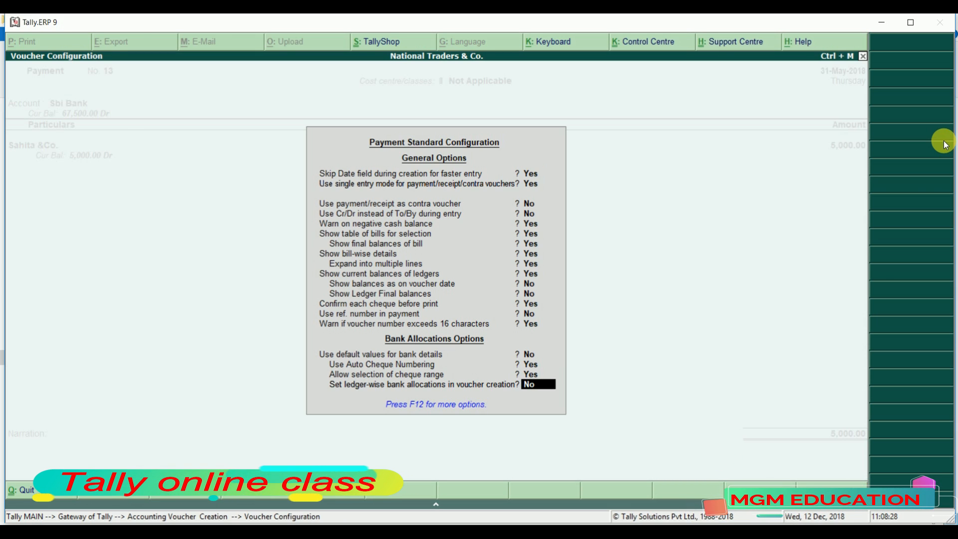
pyautogui.press('Return')
# Accept the cheque allocation and save the payment voucher without a narration
pyautogui.press('Return')
pyautogui.press('Return')
pyautogui.press('Return')
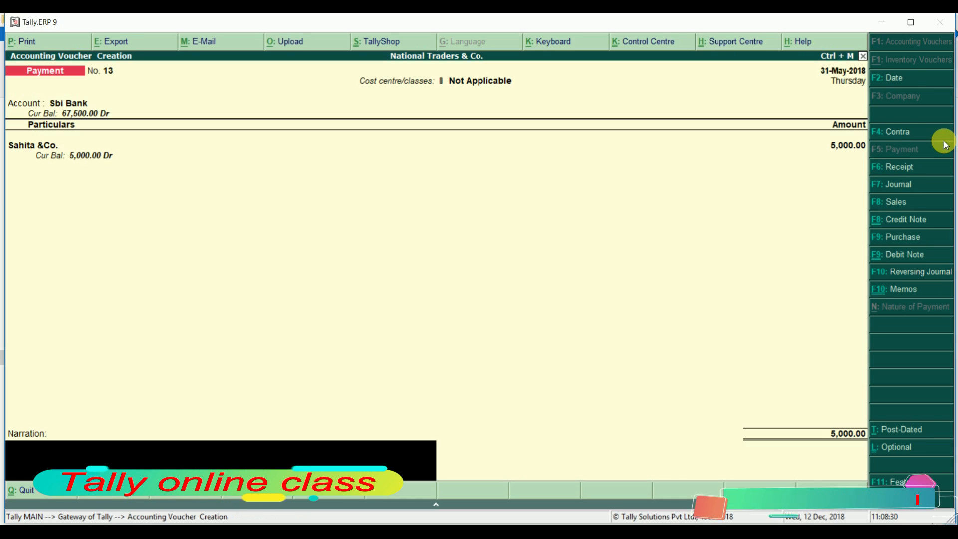
pyautogui.press('Return')
pyautogui.press('Return')
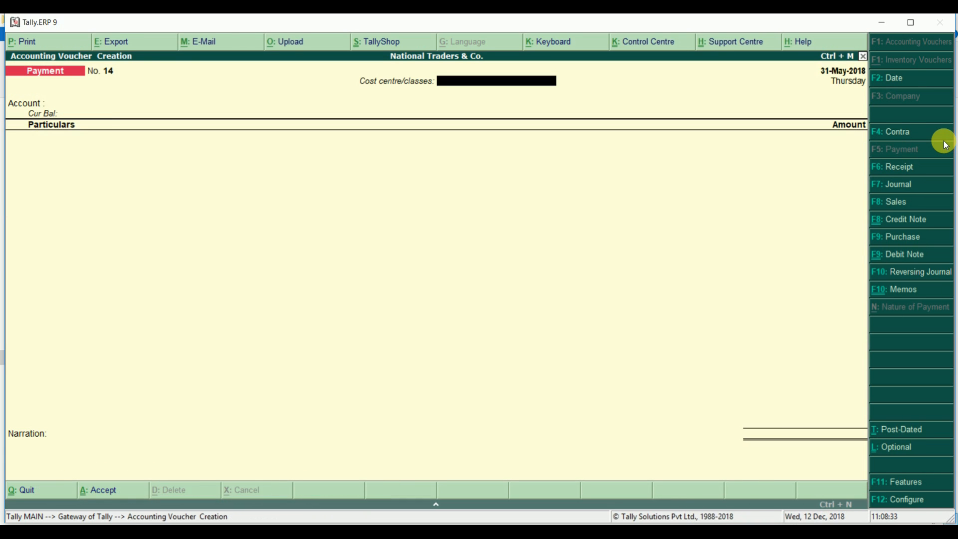
pyautogui.press('Escape')
pyautogui.press('y')
pyautogui.press('Down')
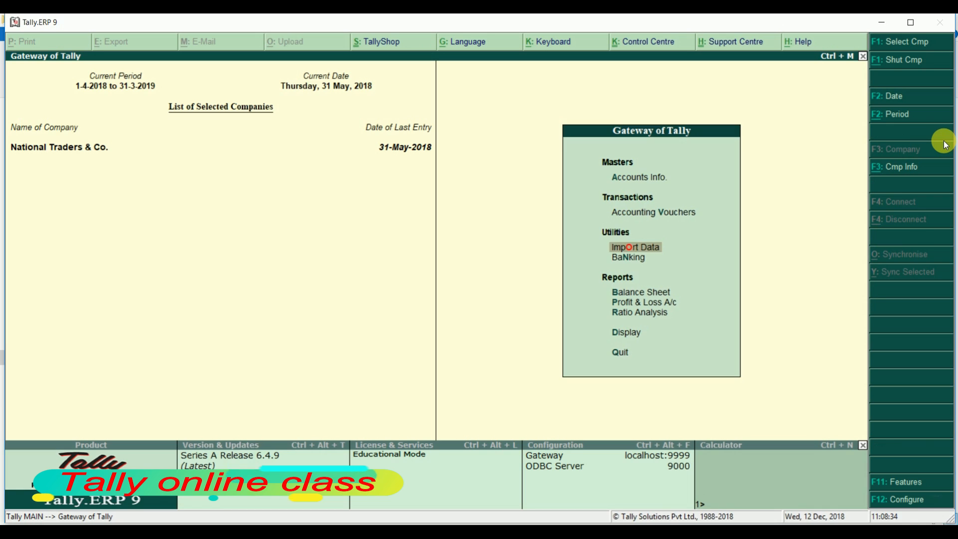
pyautogui.press('Down')
pyautogui.press('Return')
pyautogui.press('Down')
pyautogui.press('Up')
pyautogui.press('Return')
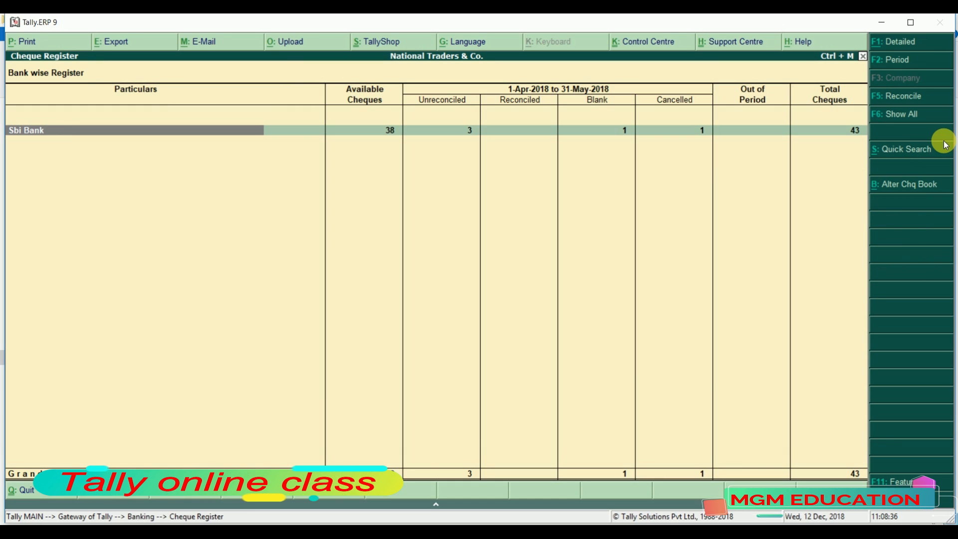
pyautogui.press('Return')
pyautogui.press('Return')
pyautogui.press('Down')
pyautogui.press('Down')
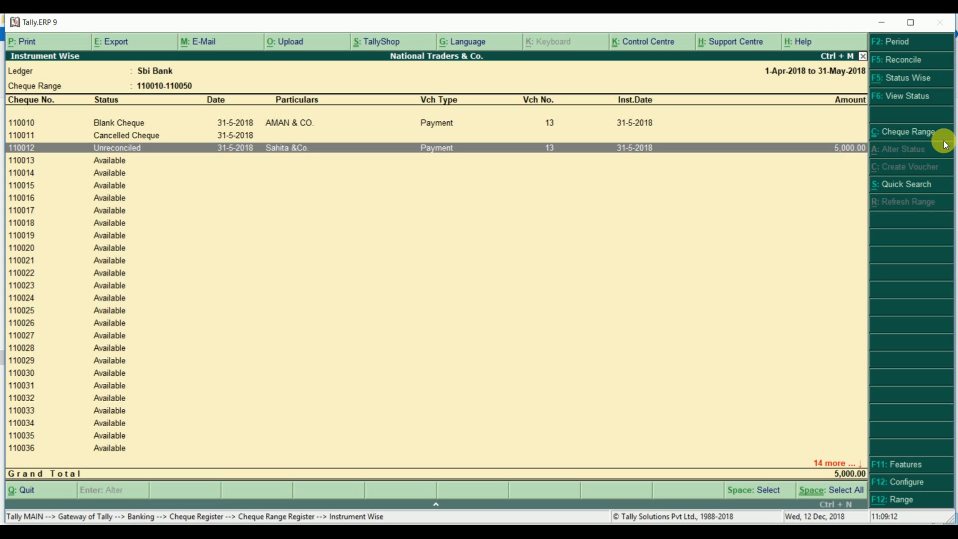
# Return to the Cheque Range Register and examine Sbi Bank's available, unreconciled, reconciled, blank and cancelled cheque counts and the Not in Range row
pyautogui.press('Escape')
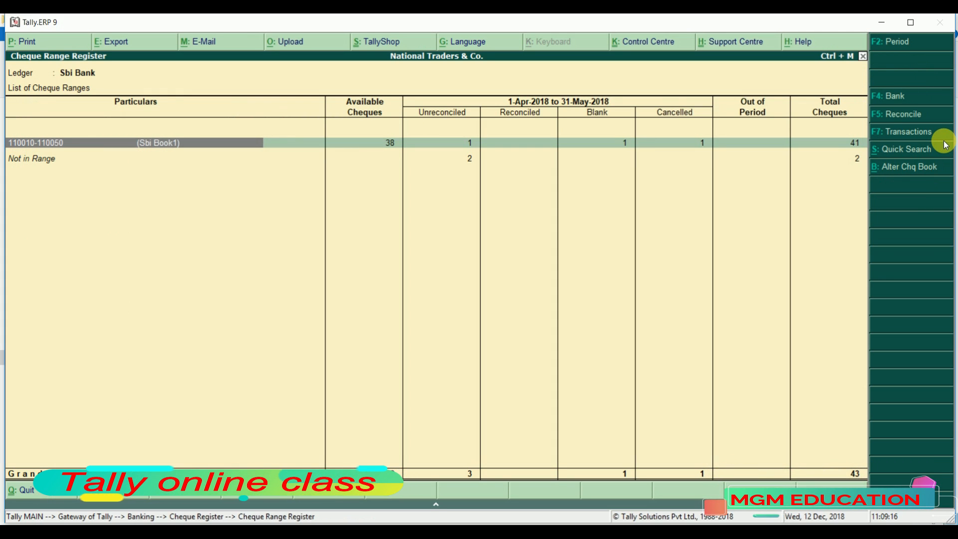
pyautogui.press('Right')
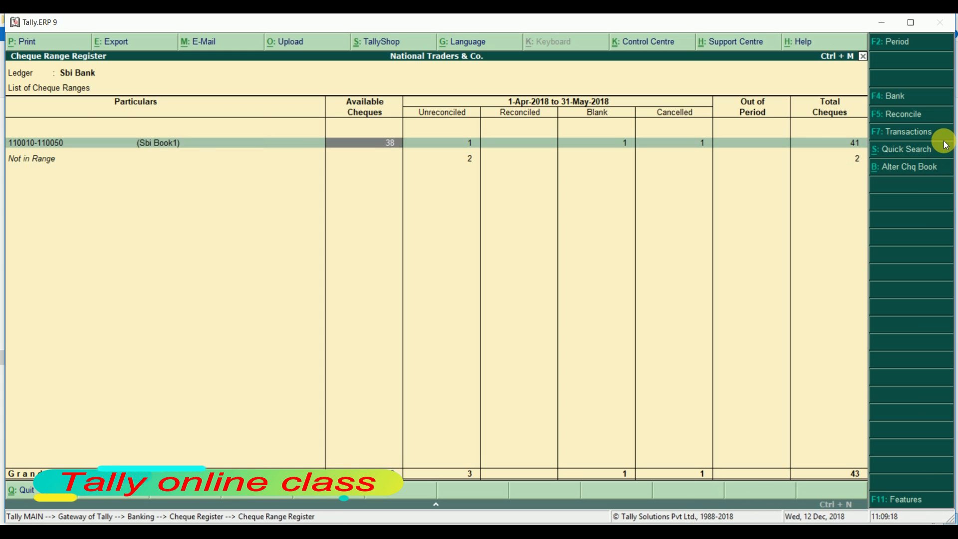
pyautogui.press('Right')
pyautogui.press('Right')
pyautogui.press('Right')
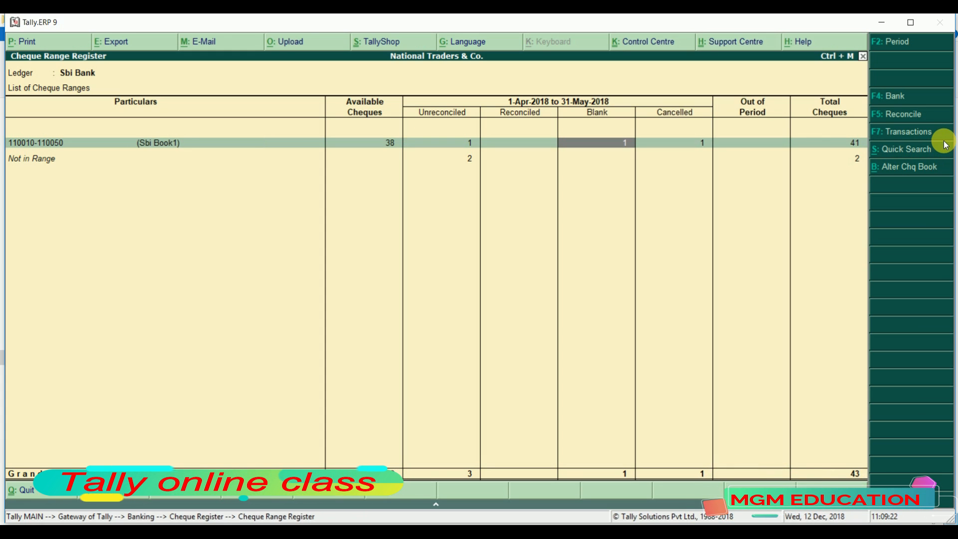
pyautogui.press('Left')
pyautogui.press('Right')
pyautogui.press('Right')
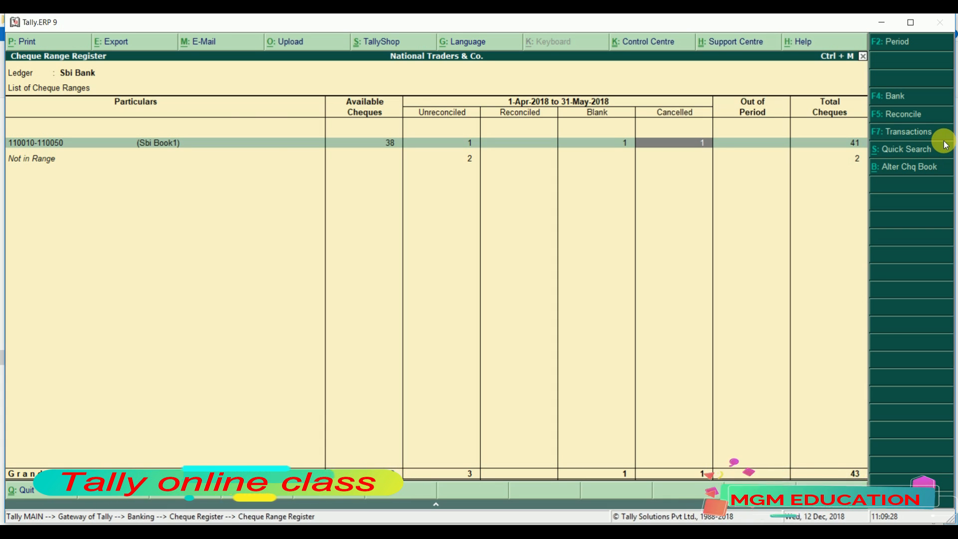
pyautogui.press('Down')
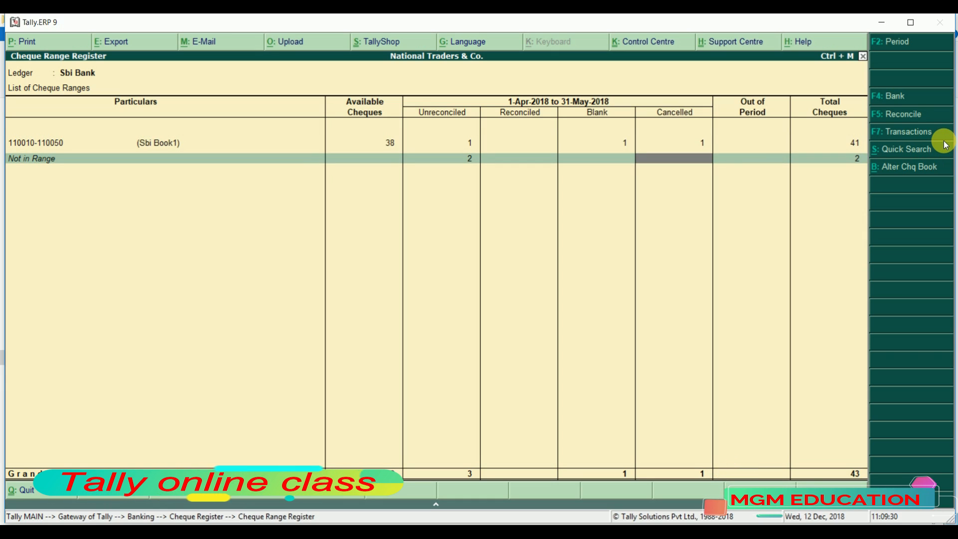
# Examine the cheque counts in the Not in Range row and leave the Cheque Register for the Banking options
pyautogui.press('Left')
pyautogui.press('Left')
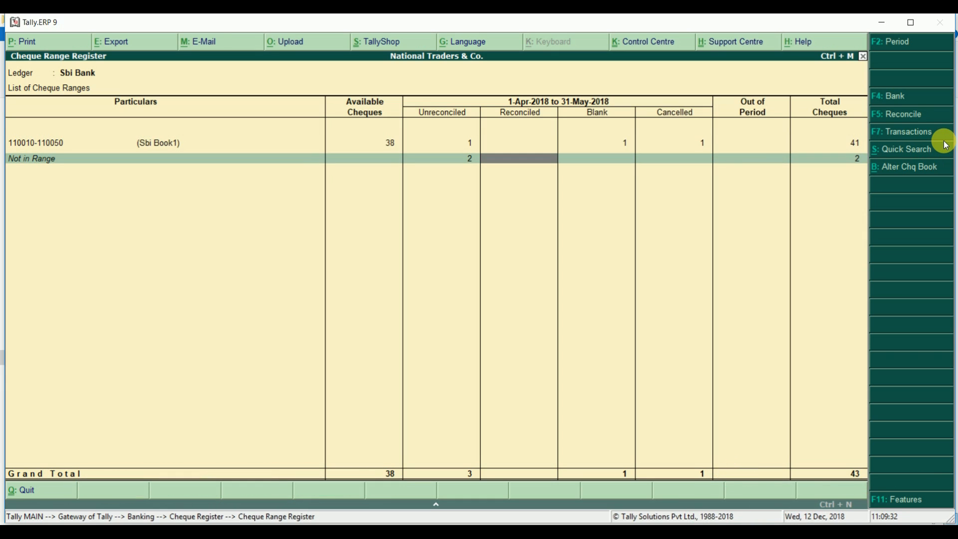
pyautogui.press('Left')
pyautogui.press('Left')
pyautogui.press('Left')
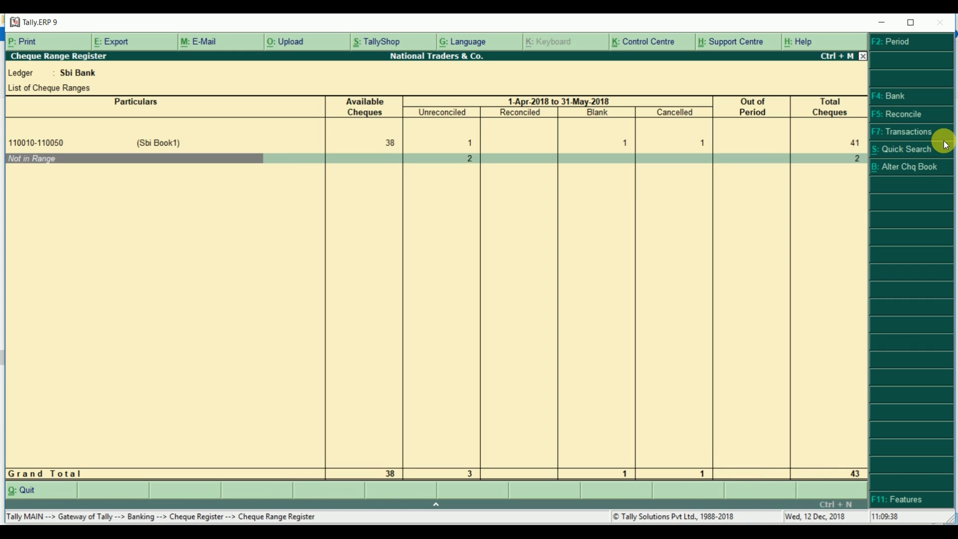
pyautogui.press('Escape')
pyautogui.press('Escape')
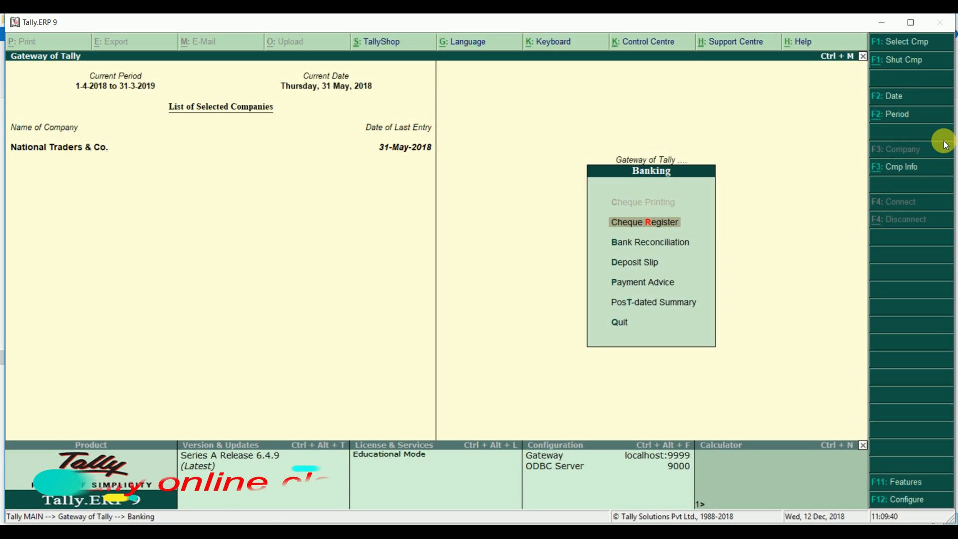
# View Sbi Bank's transactions in Bank Reconciliation and return to the Banking options
pyautogui.press('Down')
pyautogui.press('Return')
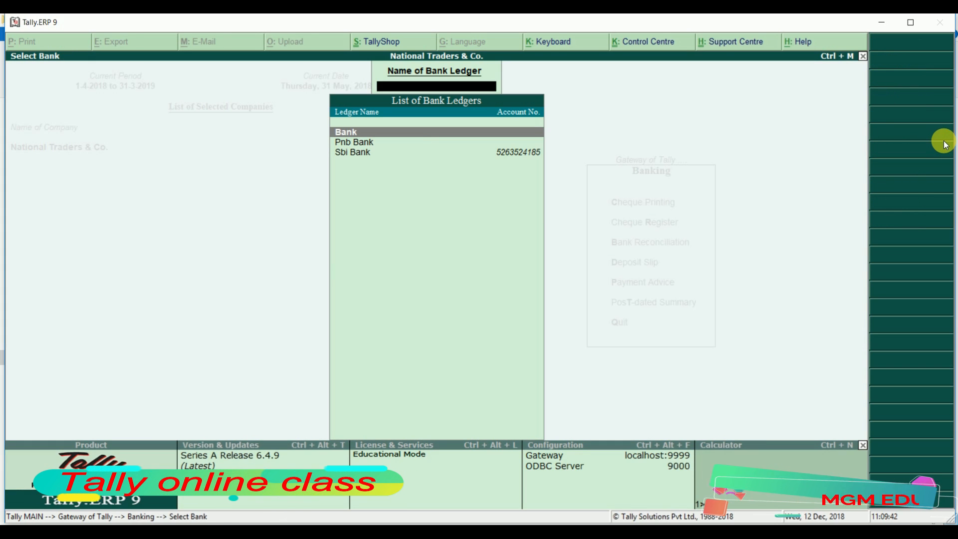
pyautogui.press('Return')
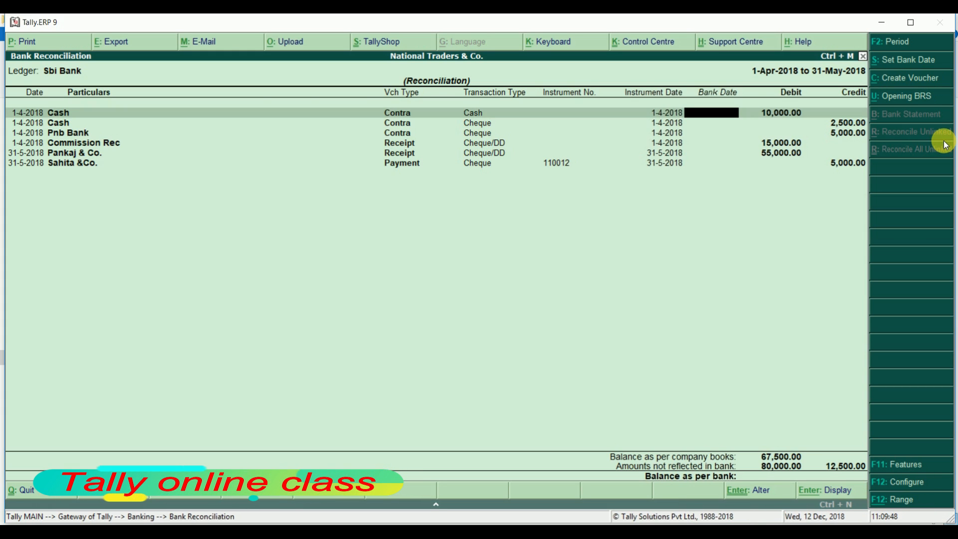
pyautogui.press('Escape')
pyautogui.press('Return')
pyautogui.press('Escape')
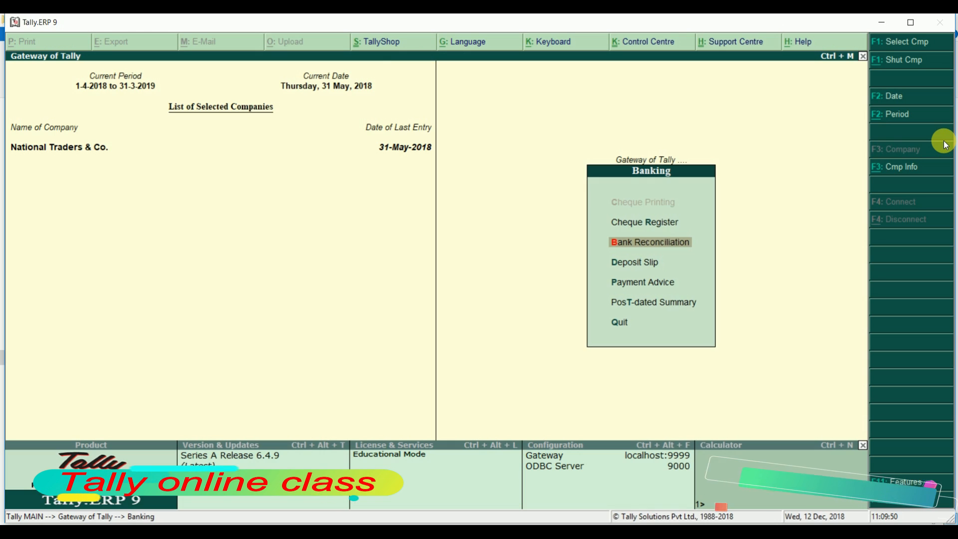
# View the Cash Deposit Slip for Sbi Bank and close it
pyautogui.press('Down')
pyautogui.press('Return')
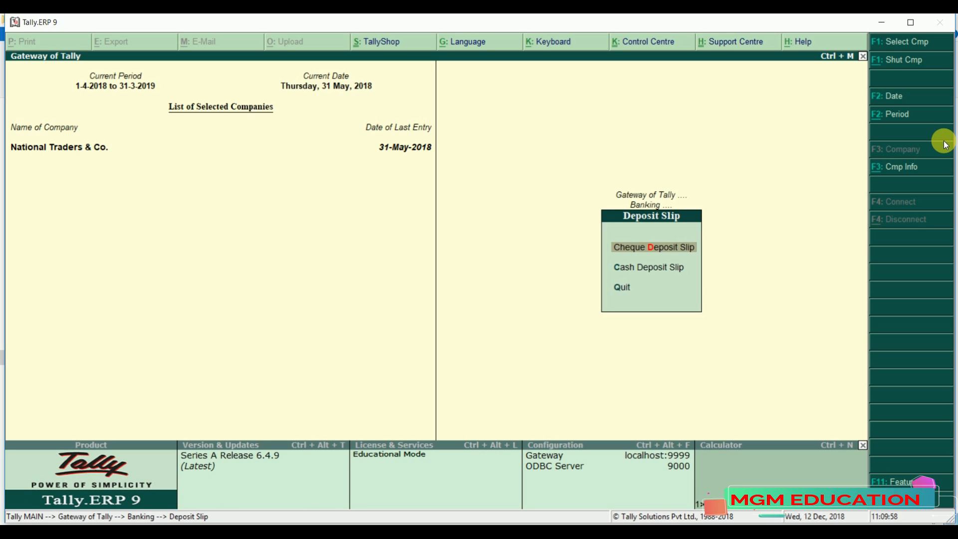
pyautogui.press('Down')
pyautogui.press('Return')
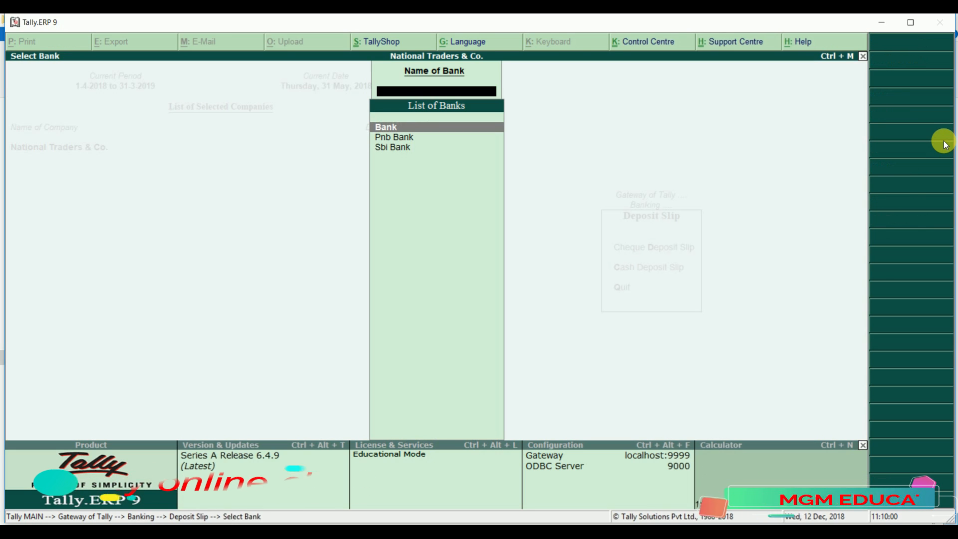
pyautogui.press('Down')
pyautogui.press('Down')
pyautogui.press('Return')
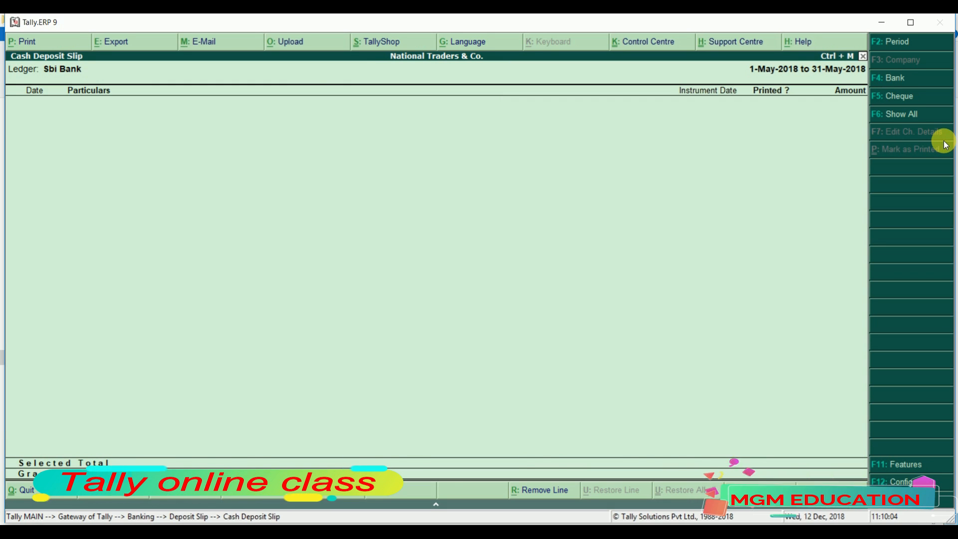
pyautogui.press('Escape')
pyautogui.press('Escape')
# View the Cheque Deposit Slip for Sbi Bank and return to the Banking options
pyautogui.press('Up')
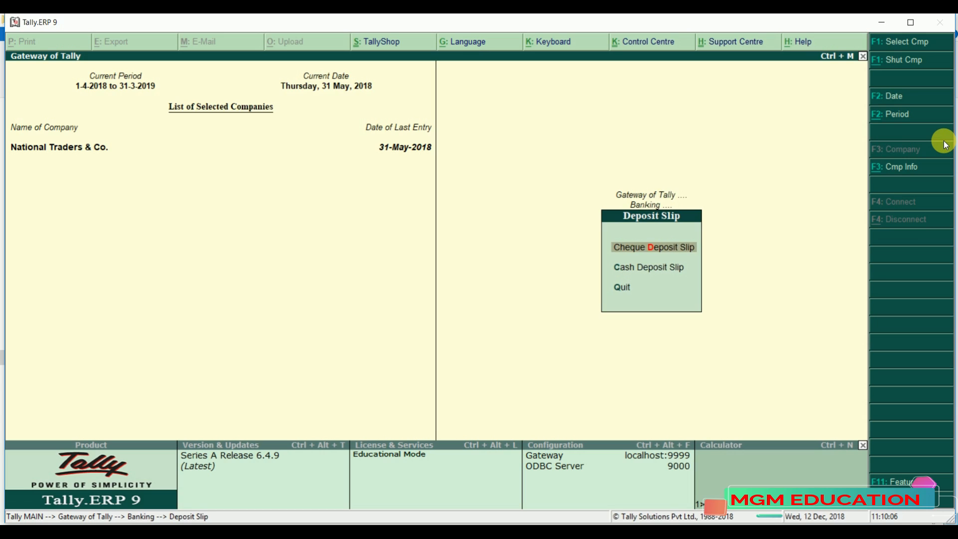
pyautogui.press('Return')
pyautogui.press('Down')
pyautogui.press('Down')
pyautogui.press('Return')
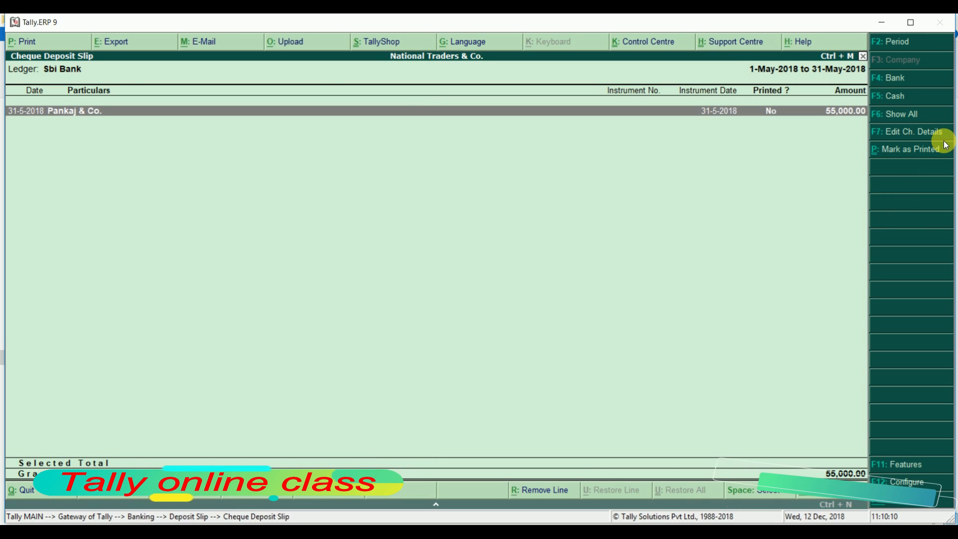
pyautogui.press('Escape')
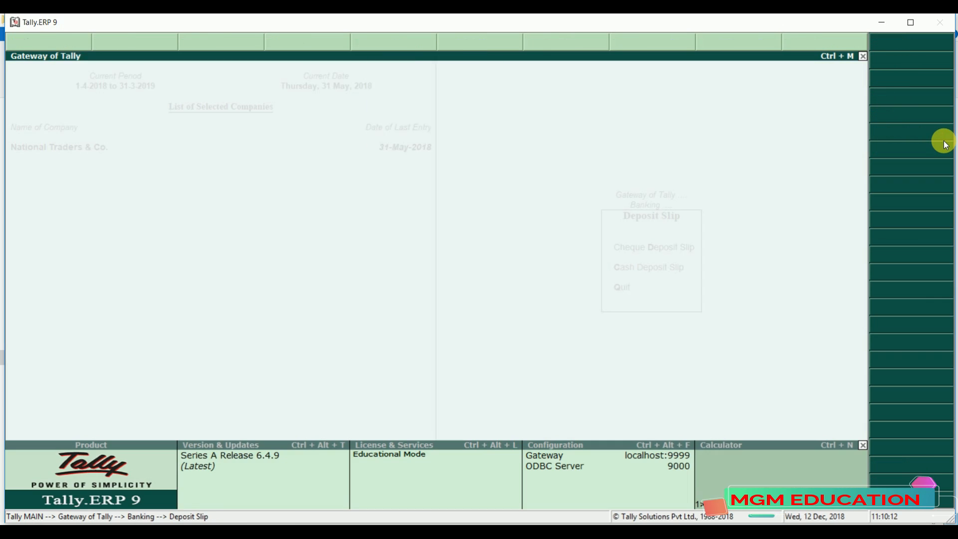
pyautogui.press('Return')
pyautogui.press('Escape')
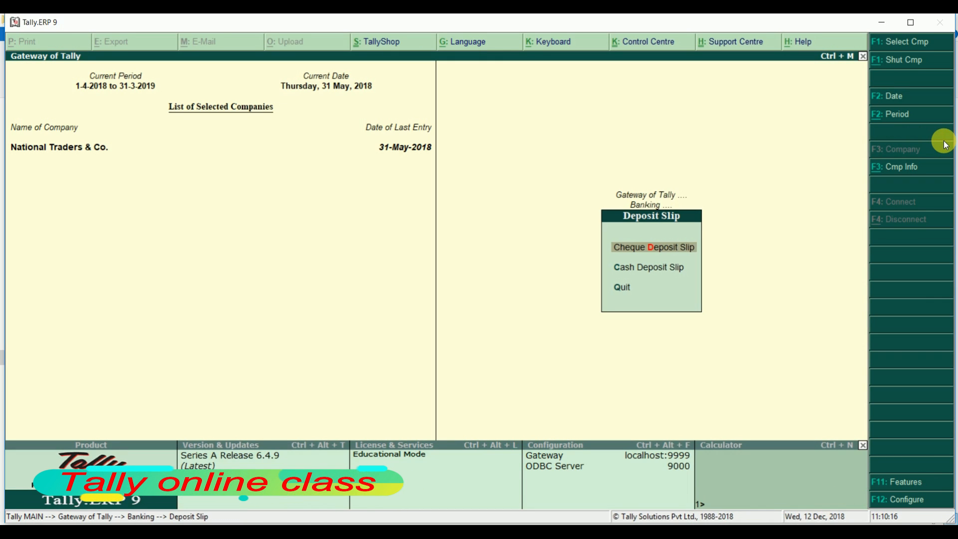
pyautogui.press('Escape')
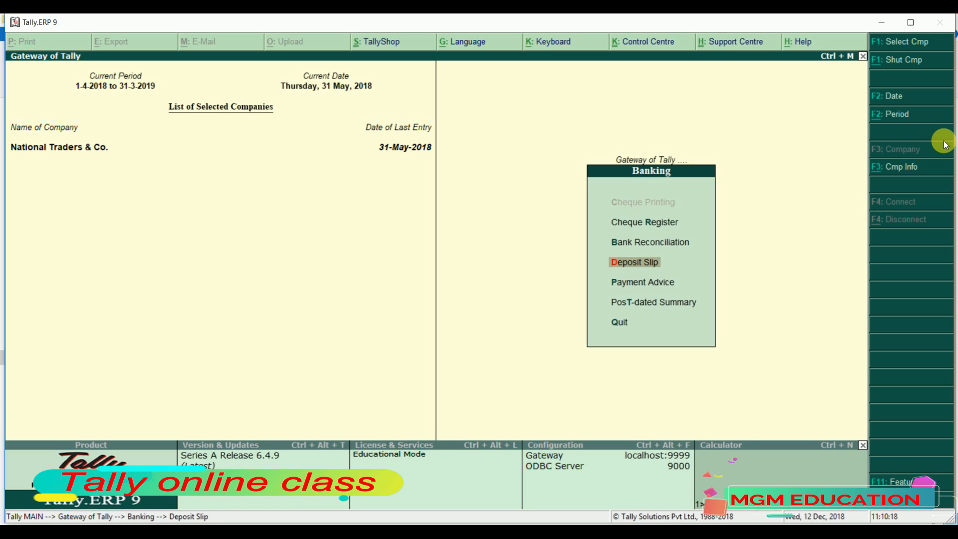
# Open Payment Advice and look through the ledgers matching "s" in its ledger list
pyautogui.press('Down')
pyautogui.press('Return')
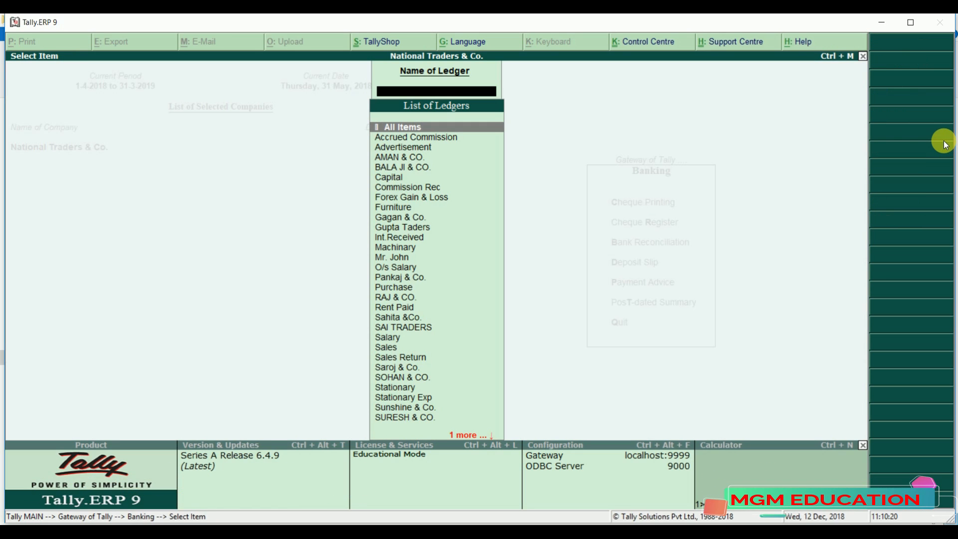
pyautogui.write('s')
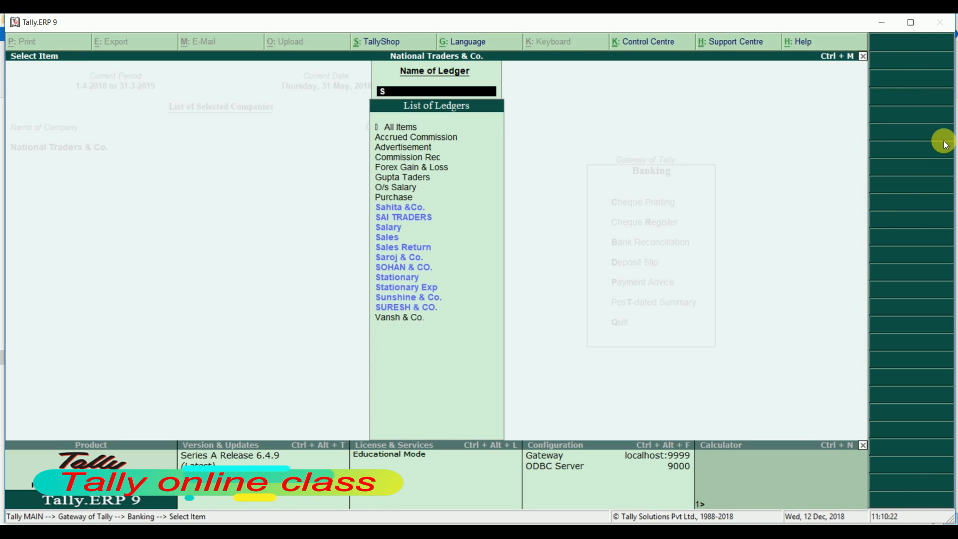
pyautogui.write('i')
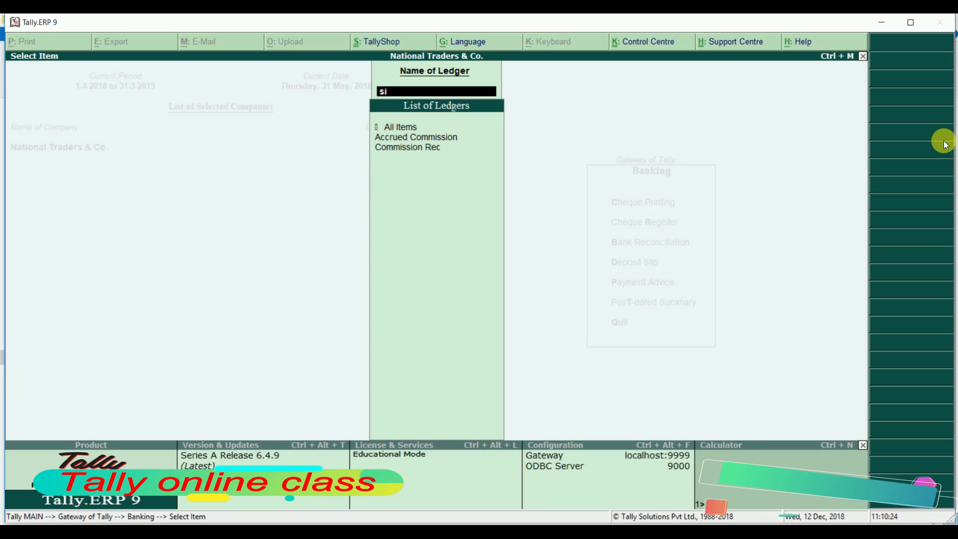
pyautogui.press('BackSpace')
pyautogui.press('Return')
pyautogui.press('Down')
pyautogui.press('Down')
pyautogui.press('Down')
pyautogui.press('Down')
pyautogui.press('Down')
pyautogui.press('Down')
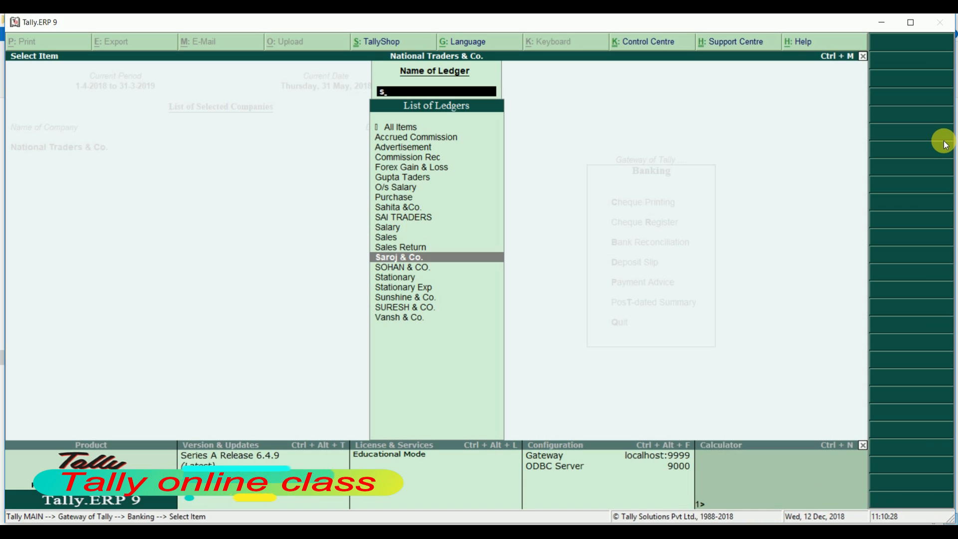
pyautogui.press('BackSpace')
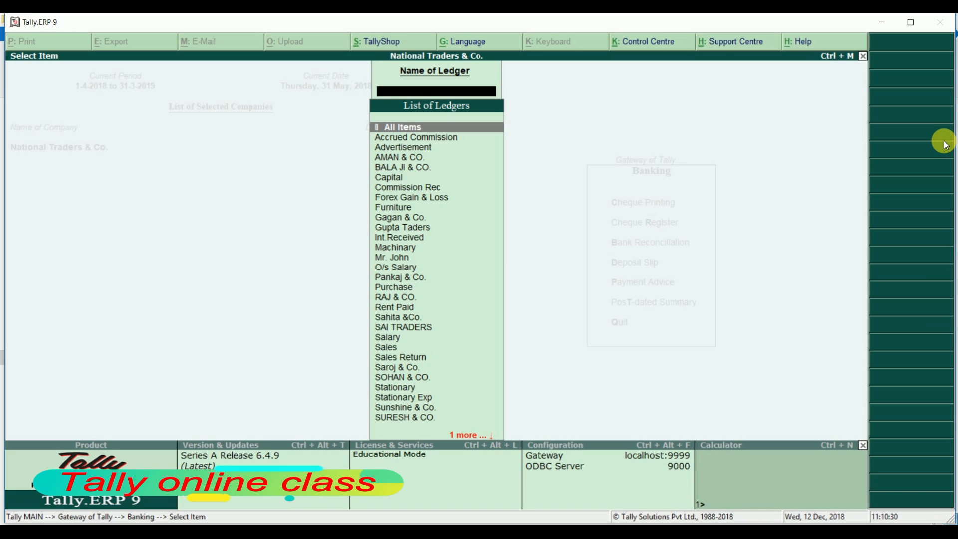
pyautogui.write('s')
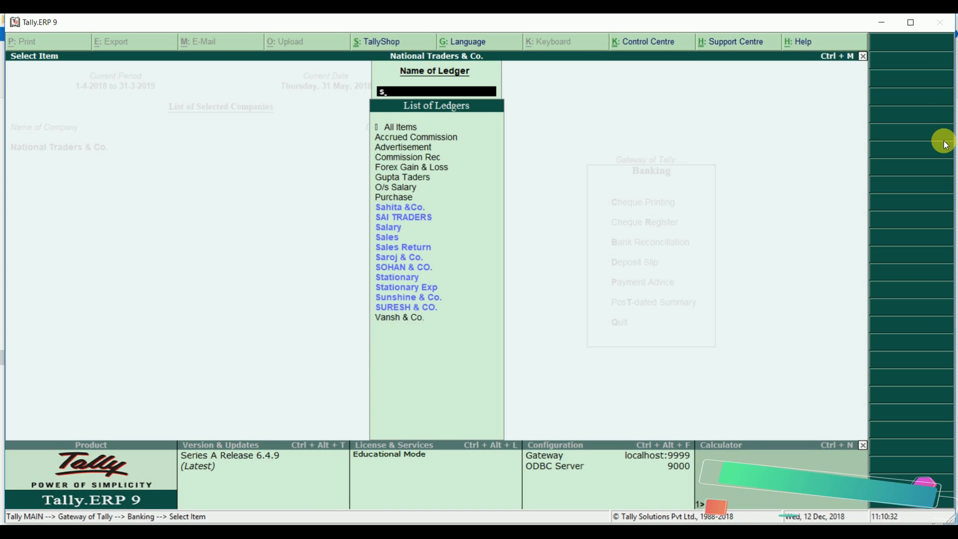
pyautogui.press('BackSpace')
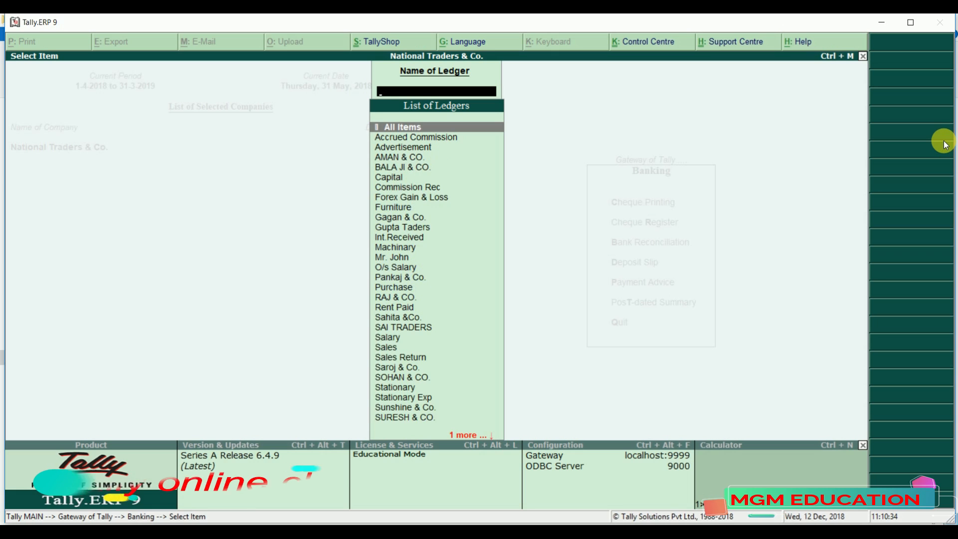
# View the Payment Advice for the Accrued Commission ledger and return to the Gateway of Tally
pyautogui.press('Down')
pyautogui.press('Return')
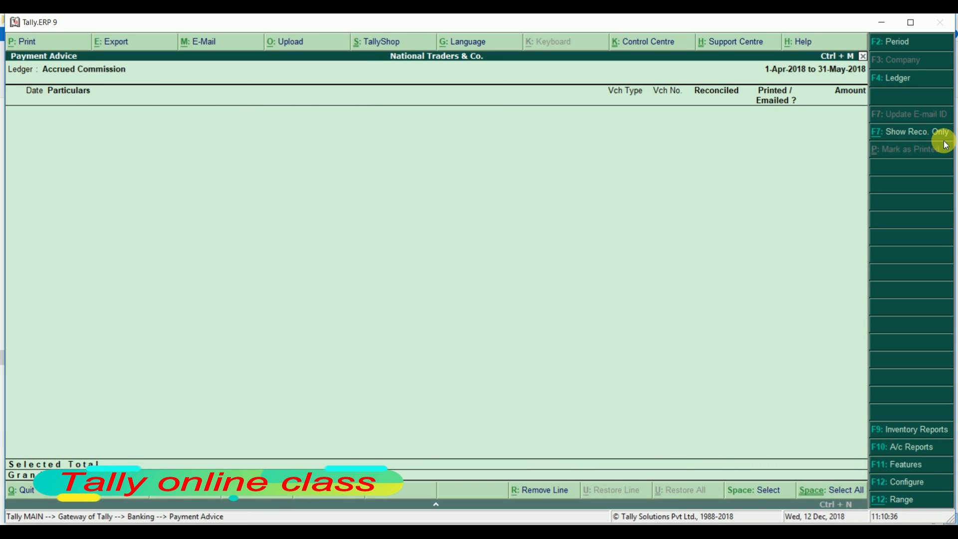
pyautogui.press('Escape')
pyautogui.press('Down')
pyautogui.press('Down')
pyautogui.press('Down')
pyautogui.press('Down')
pyautogui.press('Down')
pyautogui.press('Down')
pyautogui.press('Down')
pyautogui.press('Down')
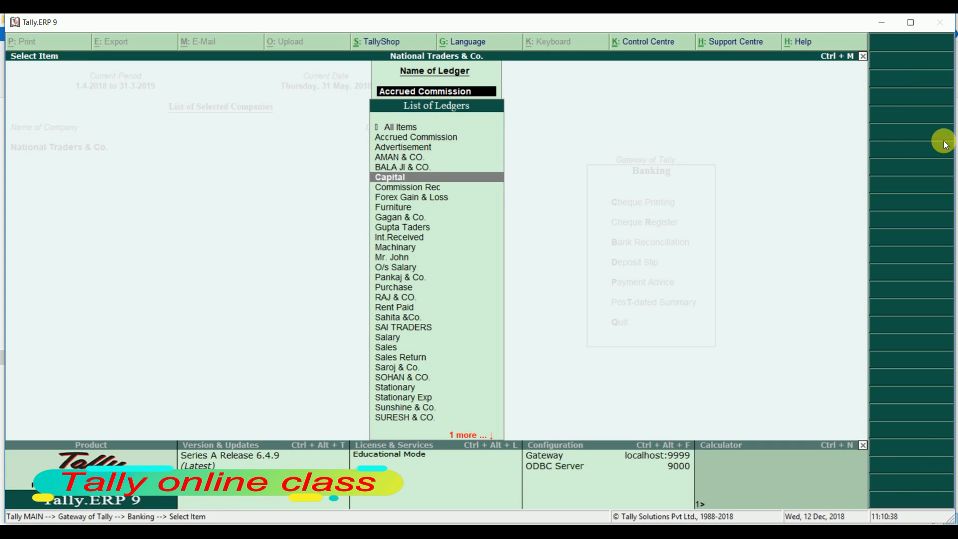
pyautogui.press('Escape')
pyautogui.press('Escape')
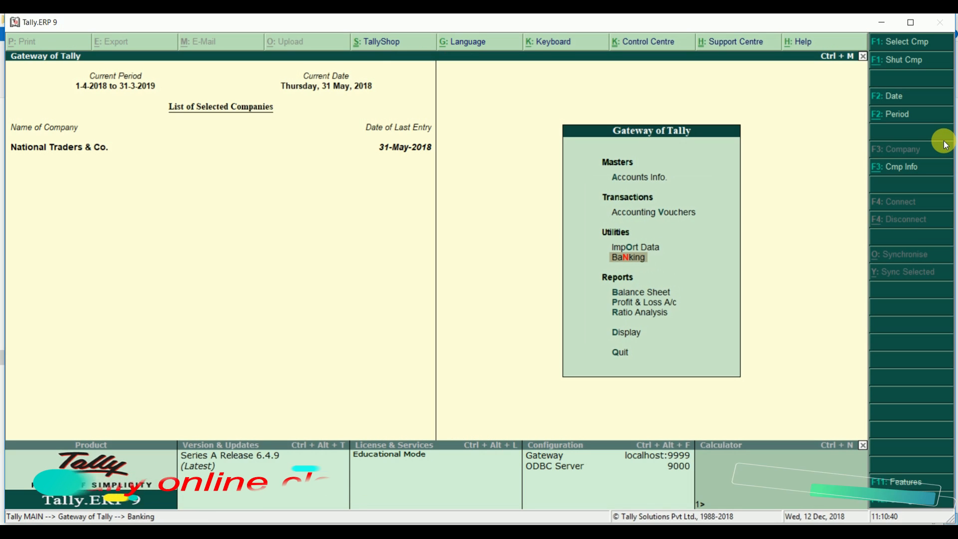
# Reopen Banking and view the Post-dated Summary for Pnb Bank, returning to its bank list
pyautogui.press('Return')
pyautogui.press('Down')
pyautogui.press('Down')
pyautogui.press('Down')
pyautogui.press('Down')
pyautogui.press('Down')
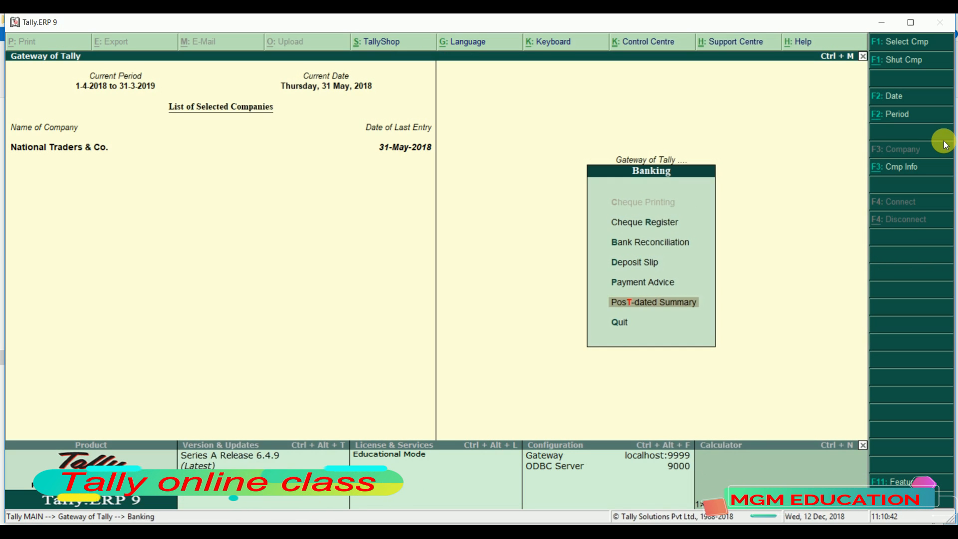
pyautogui.press('Up')
pyautogui.press('Return')
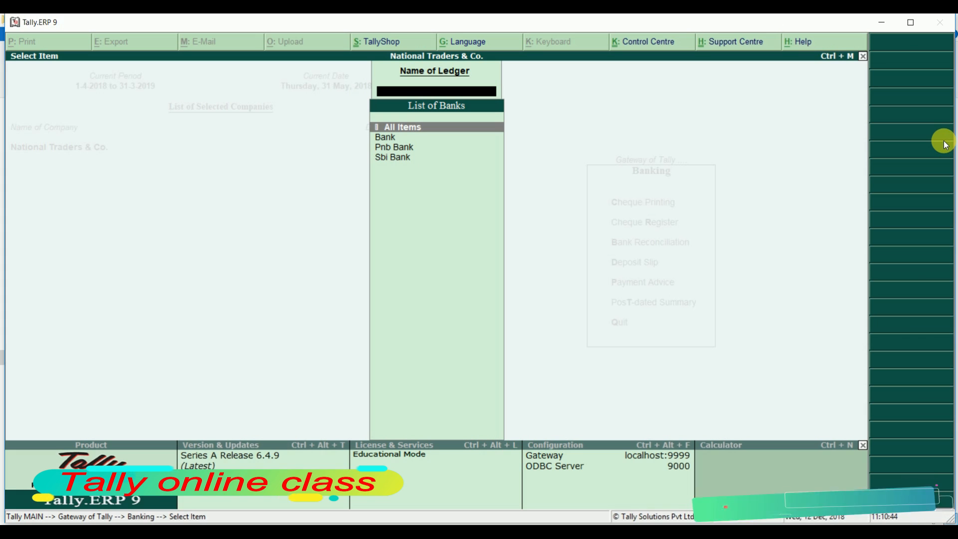
pyautogui.press('Down')
pyautogui.press('Down')
pyautogui.press('Return')
pyautogui.press('Escape')
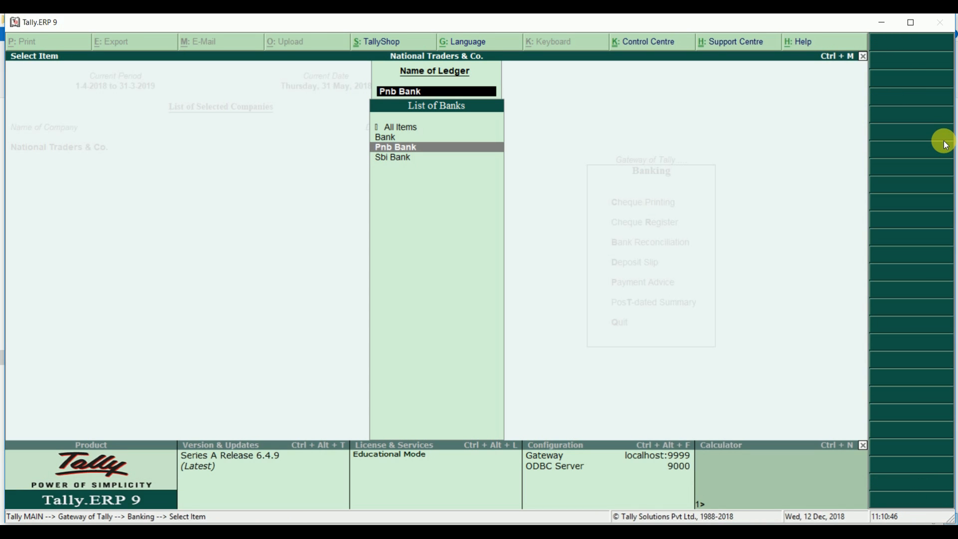
# Examine Sbi Bank's post-dated transactions monthly summary and return to the Banking options
pyautogui.press('Down')
pyautogui.press('Return')
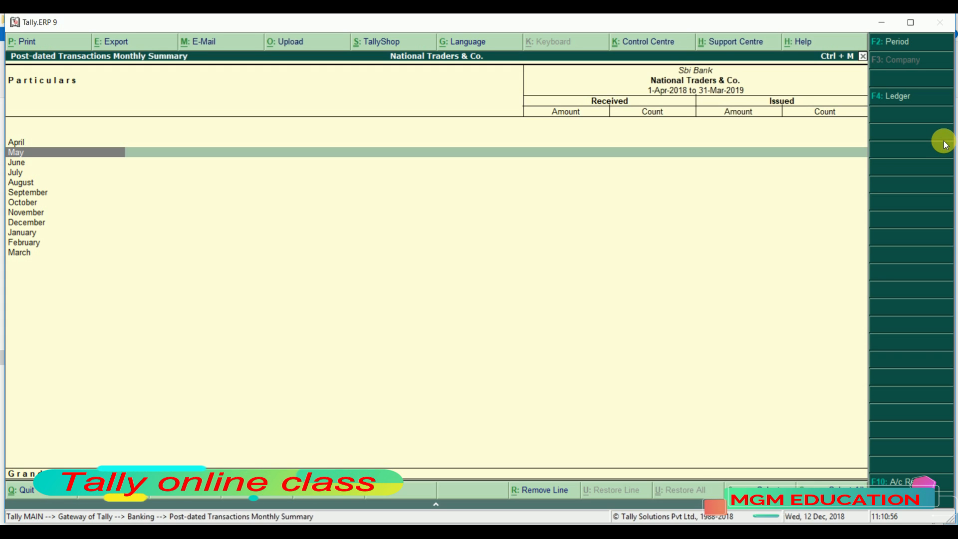
pyautogui.press('Escape')
pyautogui.press('Return')
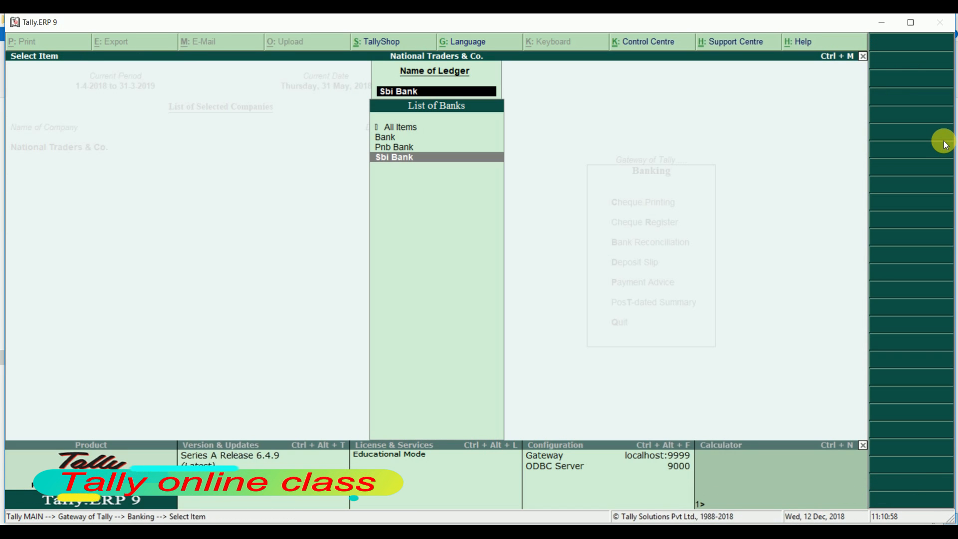
pyautogui.press('Escape')
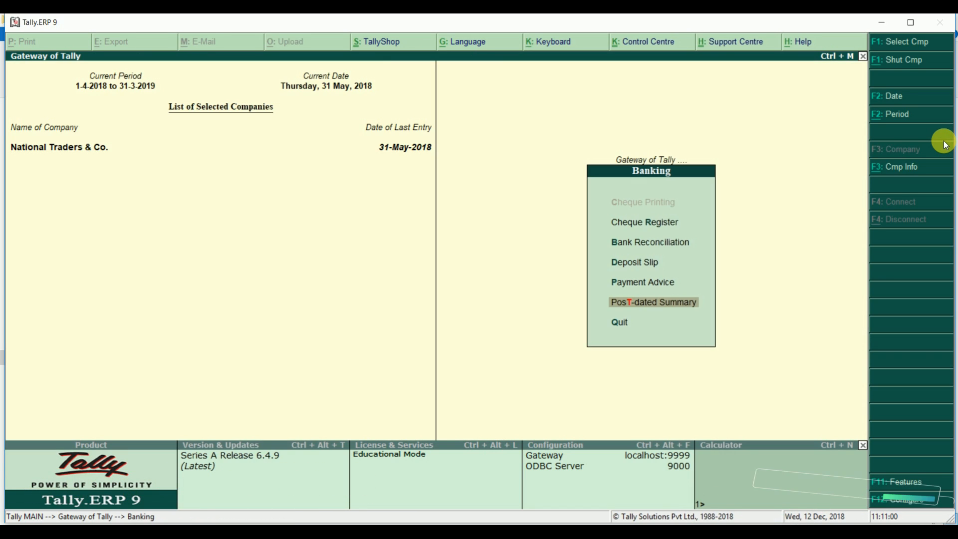